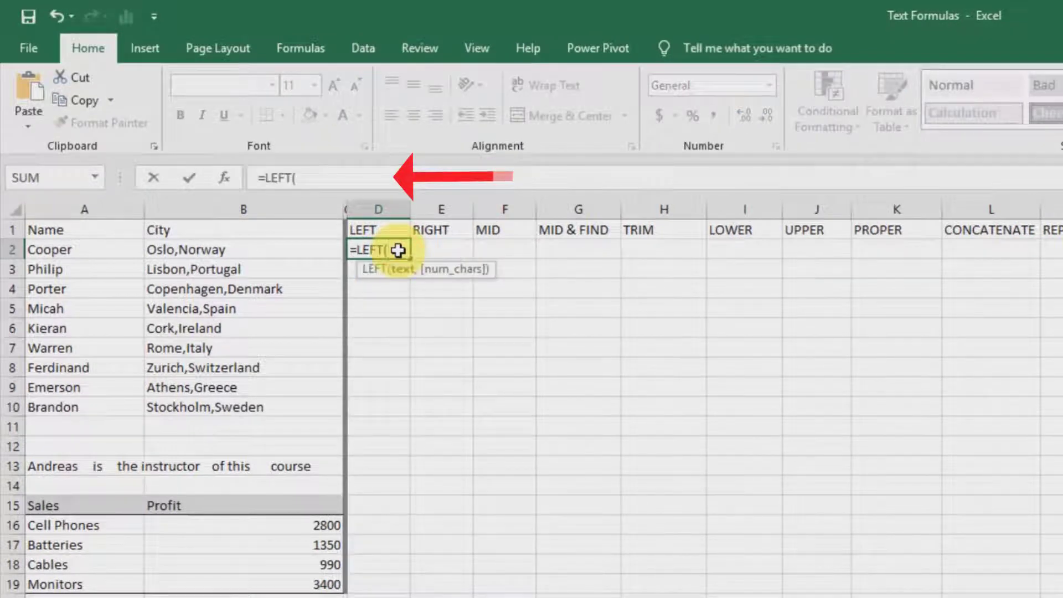
Step: Complete the LEFT formula in D2 as =LEFT(A2,1) and fill it down to D10
{"action": "type", "text": "A2"}
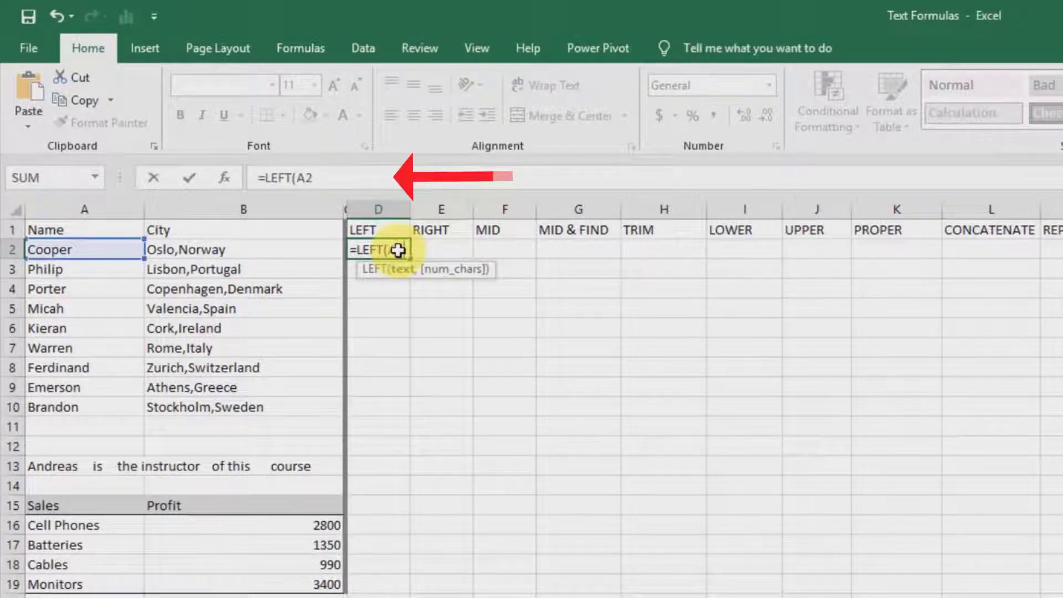
{"action": "type", "text": ",1)"}
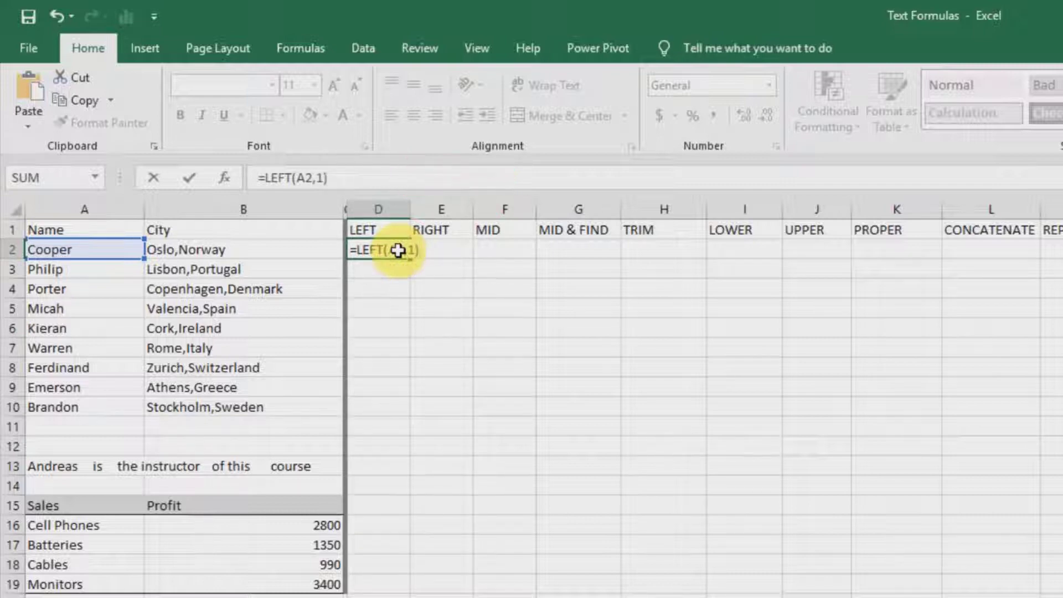
{"action": "key", "text": "Return"}
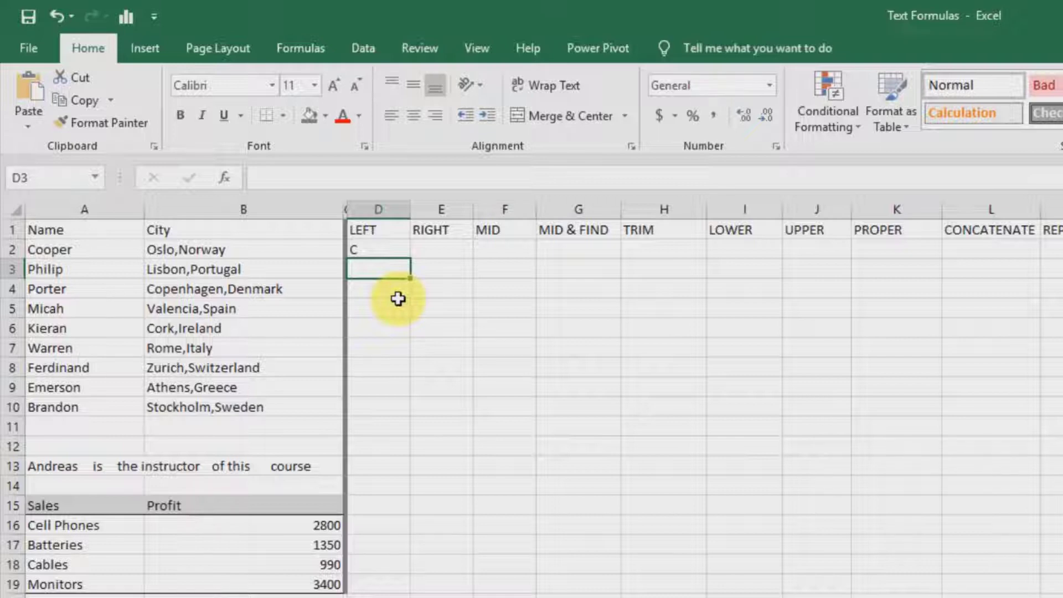
{"action": "left_click", "coordinate": [388, 251]}
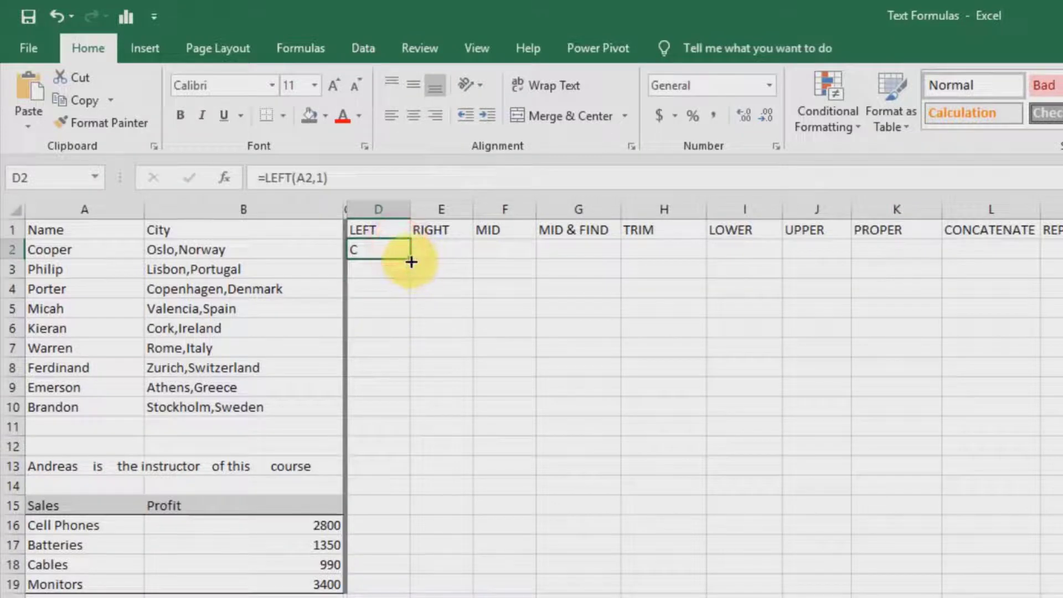
{"action": "left_click_drag", "start_coordinate": [410, 262], "coordinate": [384, 421]}
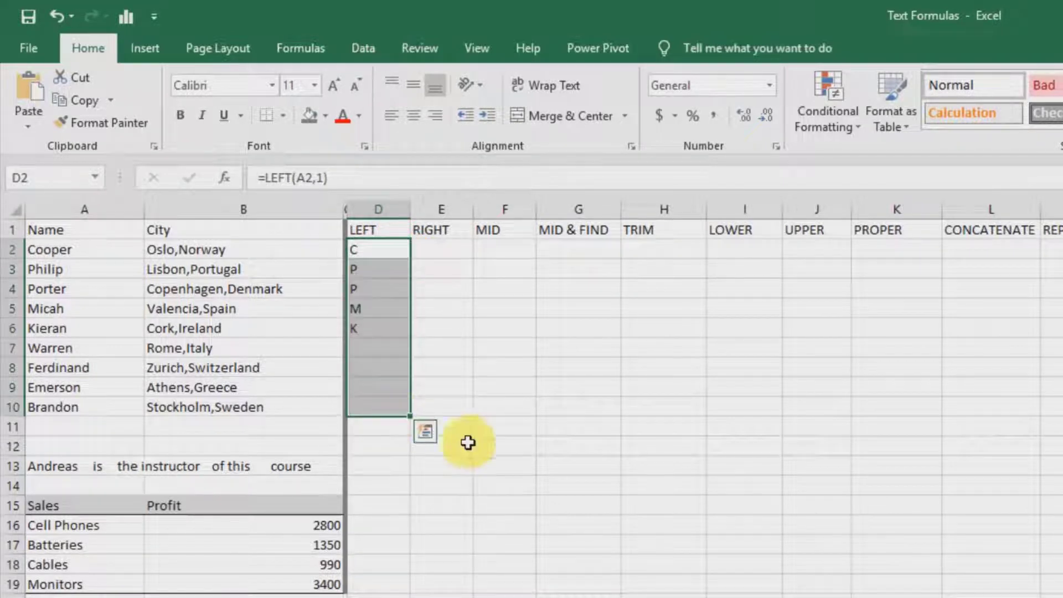
Step: Enter =RIGHT(A2,3) in E2 and fill the formula down to E10
{"action": "left_click", "coordinate": [445, 251]}
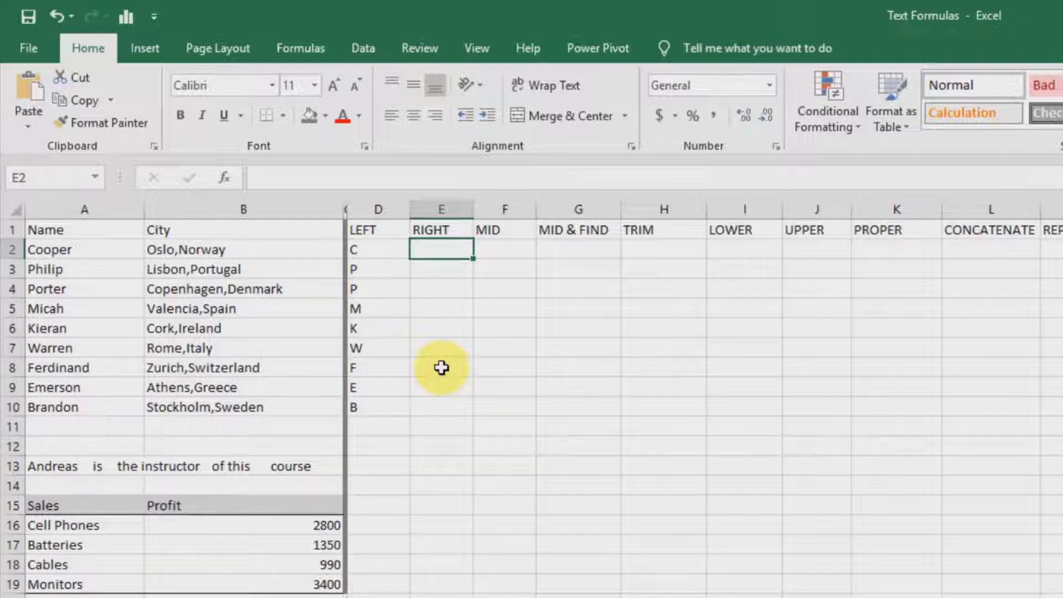
{"action": "type", "text": "="}
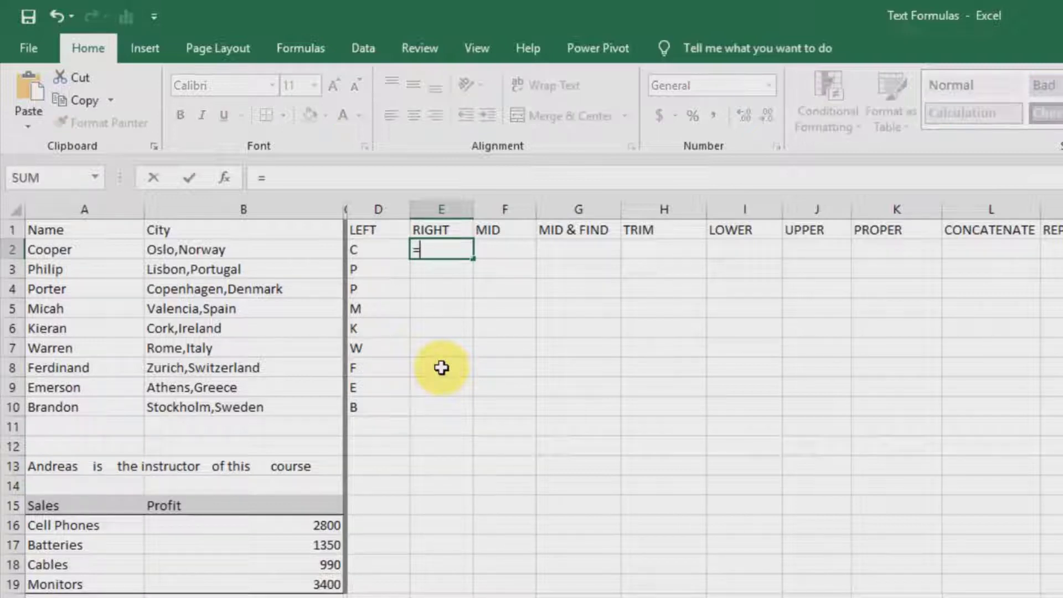
{"action": "type", "text": "RIGHT("}
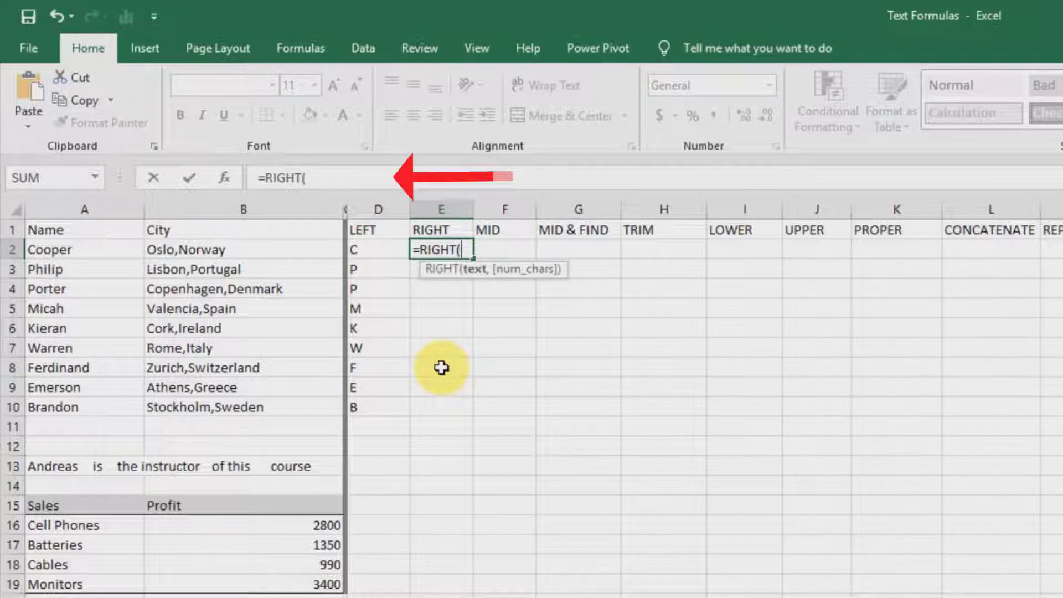
{"action": "type", "text": "A"}
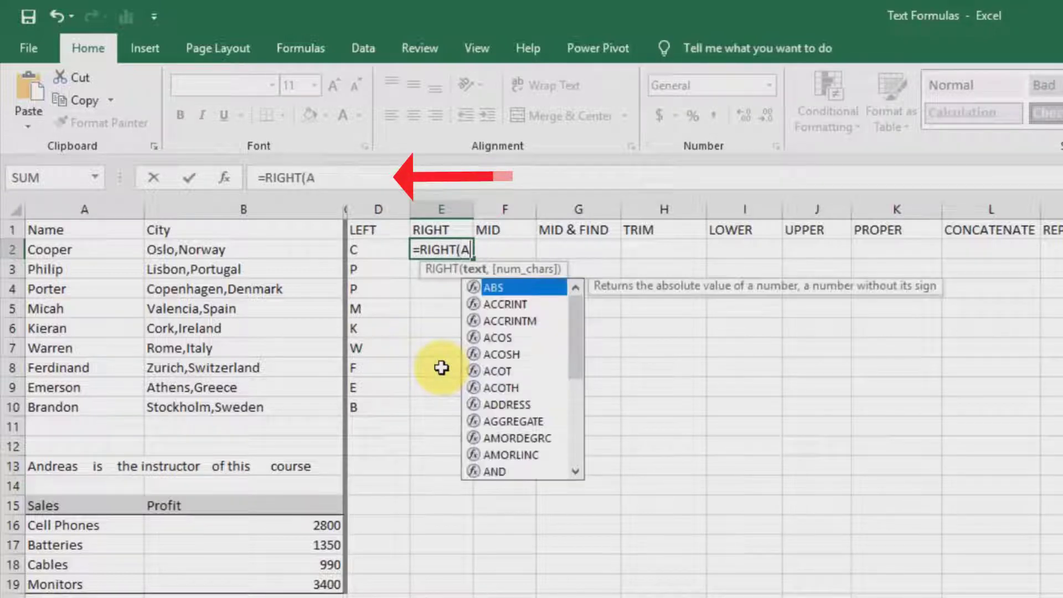
{"action": "type", "text": "2,3"}
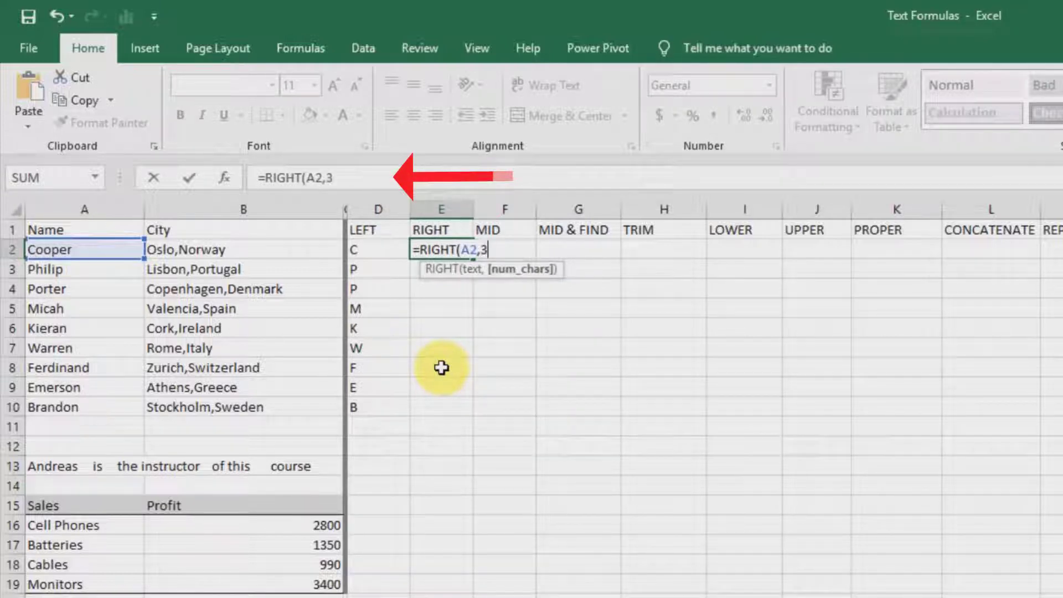
{"action": "type", "text": ")"}
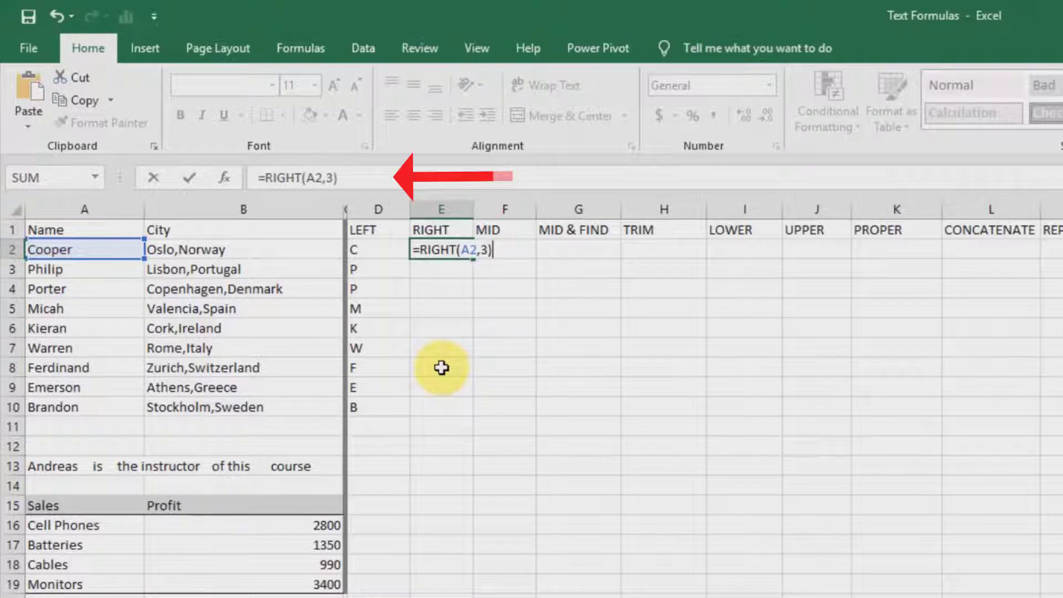
{"action": "key", "text": "Return"}
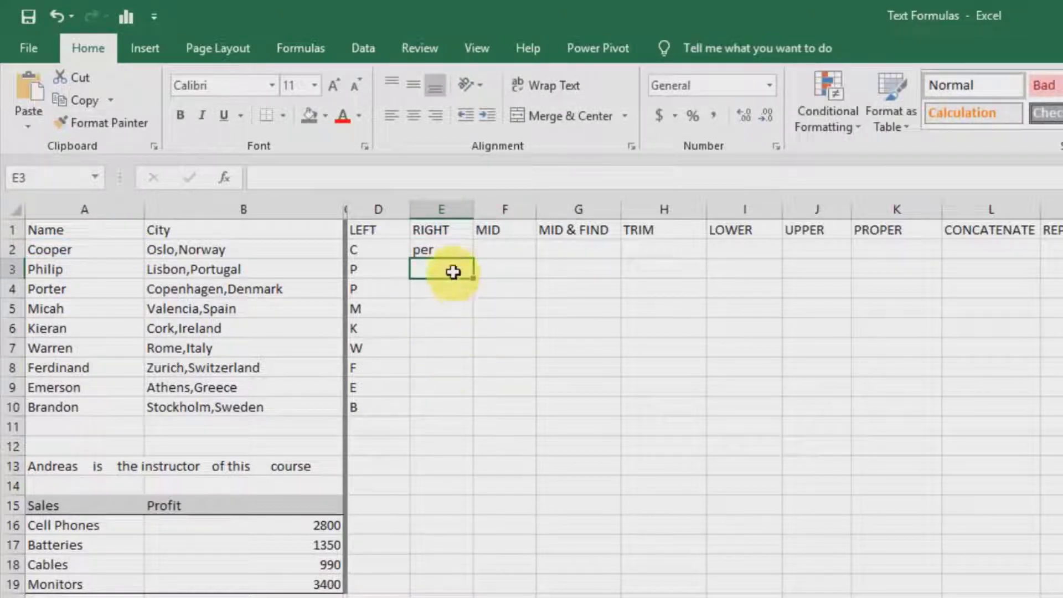
{"action": "left_click", "coordinate": [449, 250]}
{"action": "left_click_drag", "start_coordinate": [472, 256], "coordinate": [474, 416]}
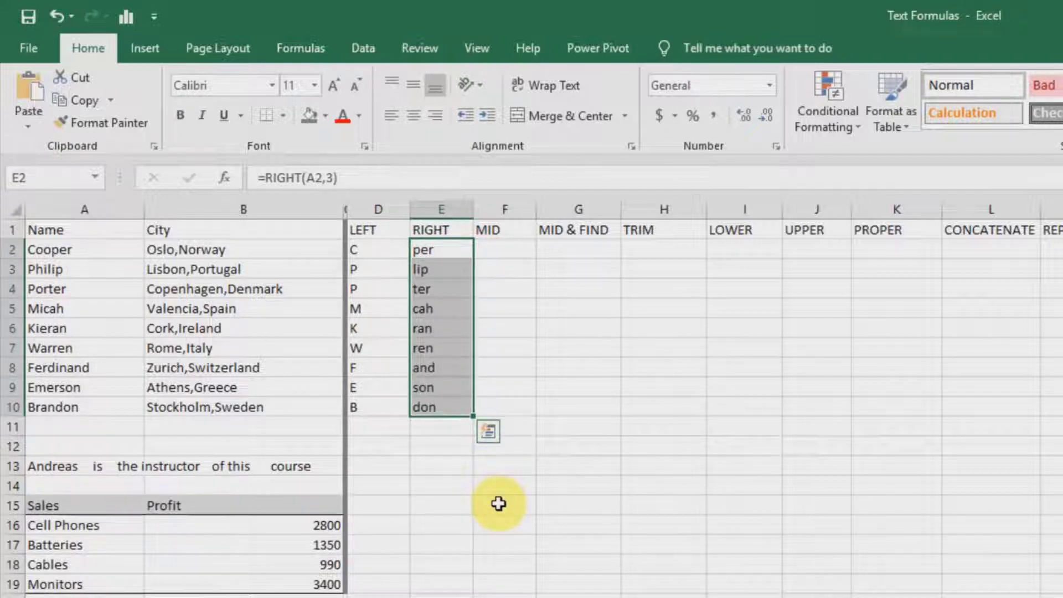
Step: Enter =MID(A2,2,2) in F2 and fill the formula down to F10
{"action": "left_click", "coordinate": [518, 252]}
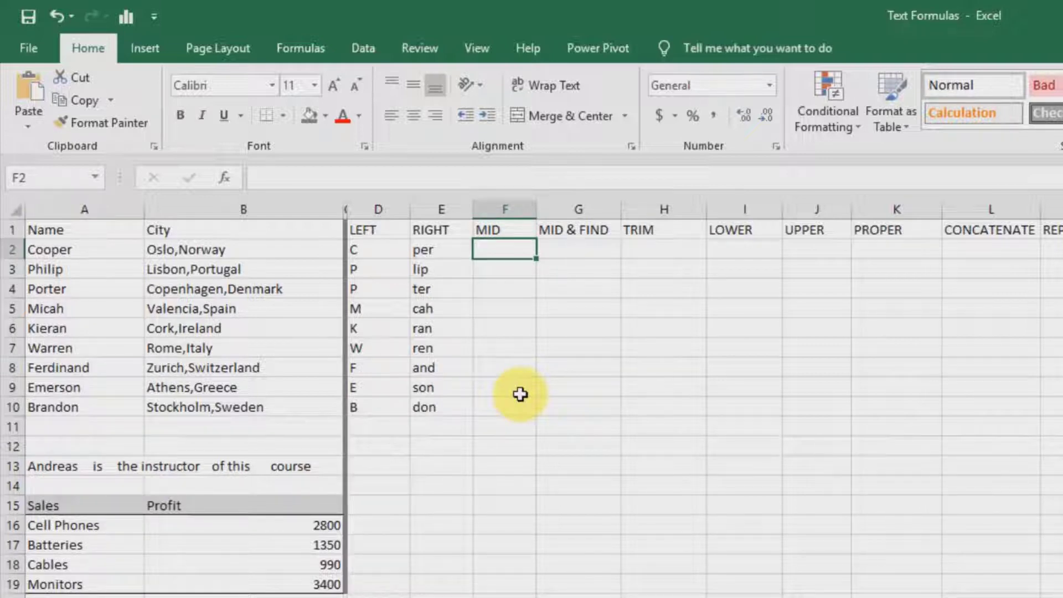
{"action": "type", "text": "=MID"}
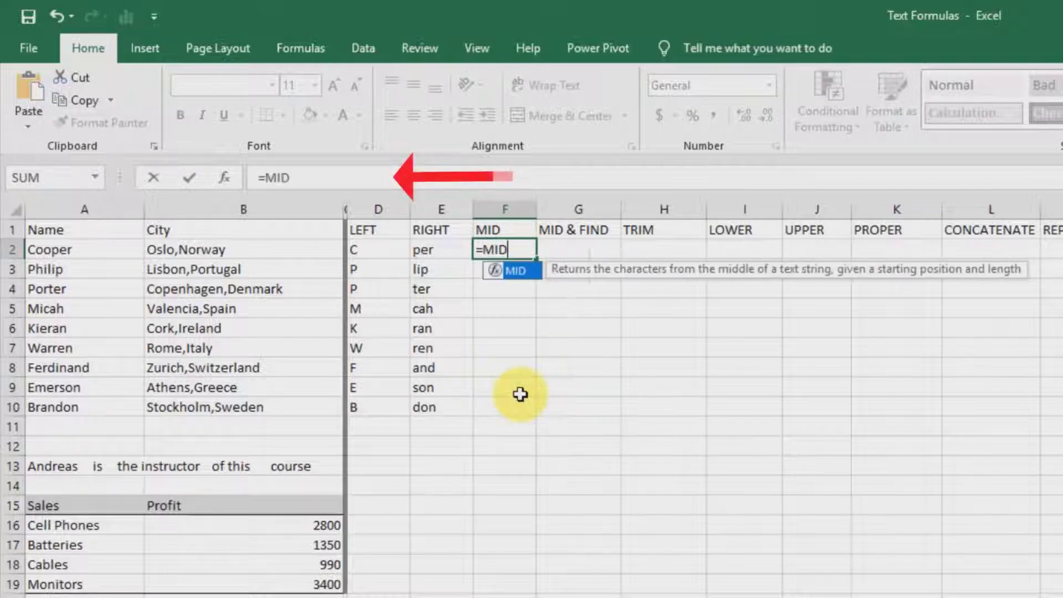
{"action": "type", "text": "("}
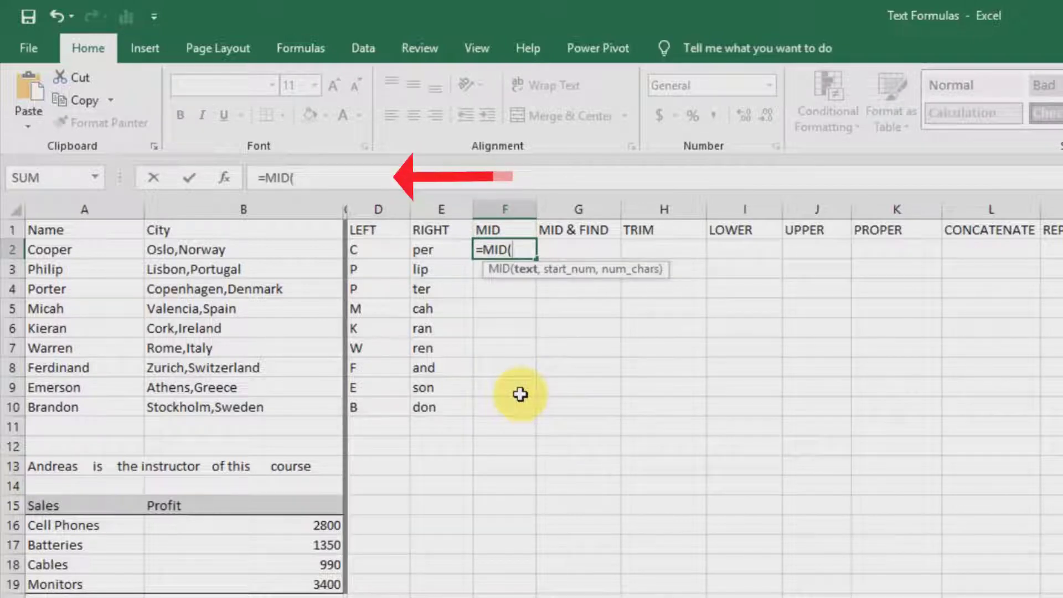
{"action": "type", "text": "A2"}
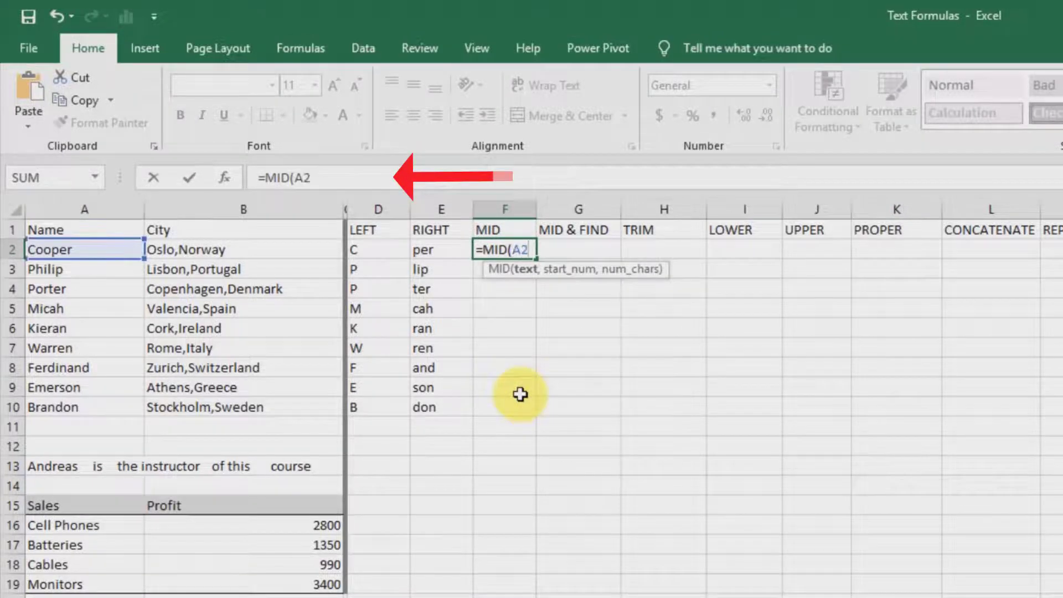
{"action": "type", "text": ",2,2"}
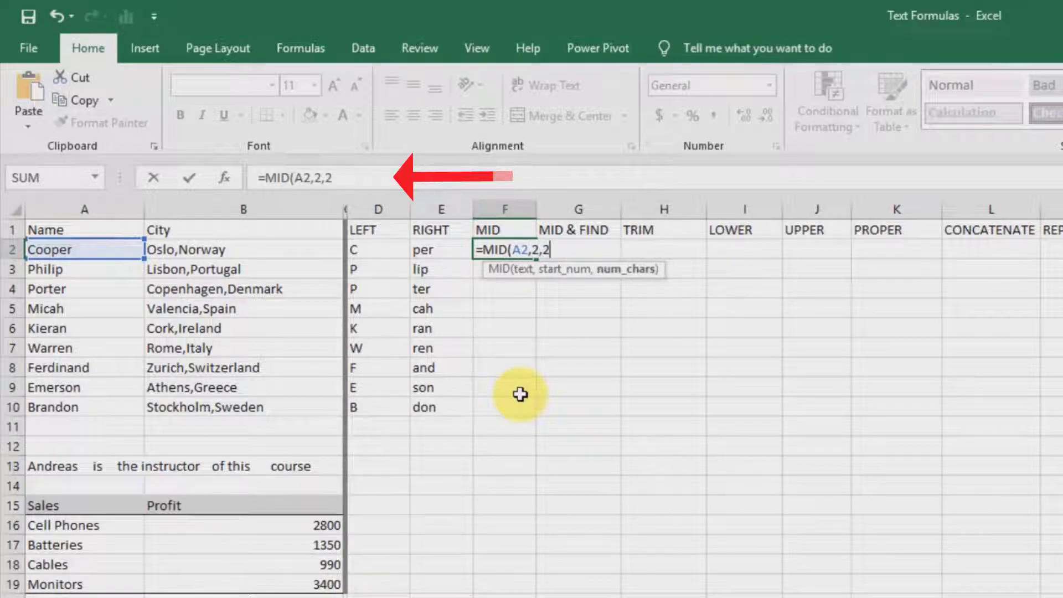
{"action": "type", "text": ")"}
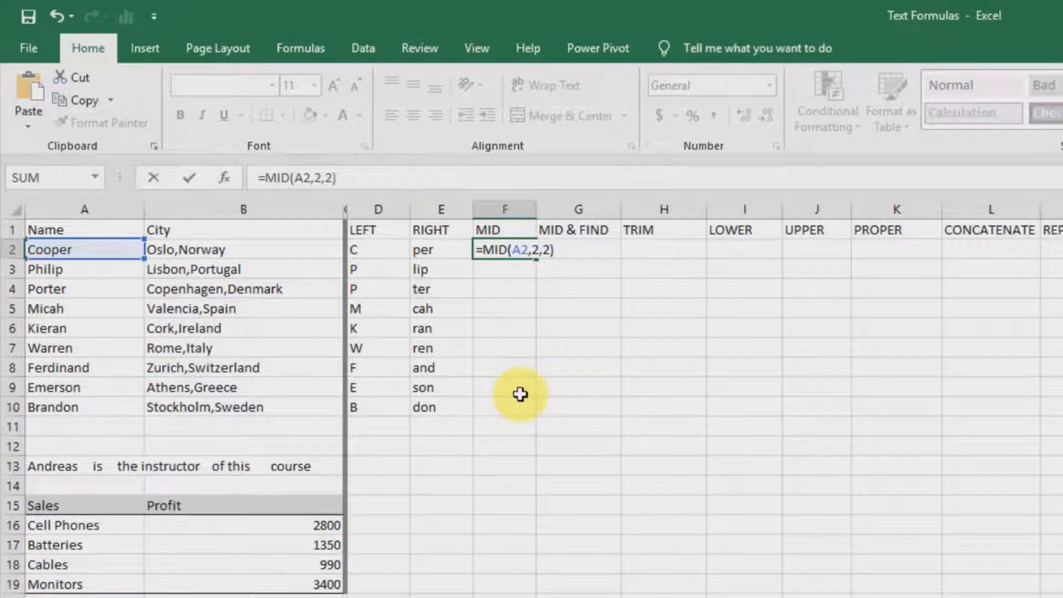
{"action": "key", "text": "Return"}
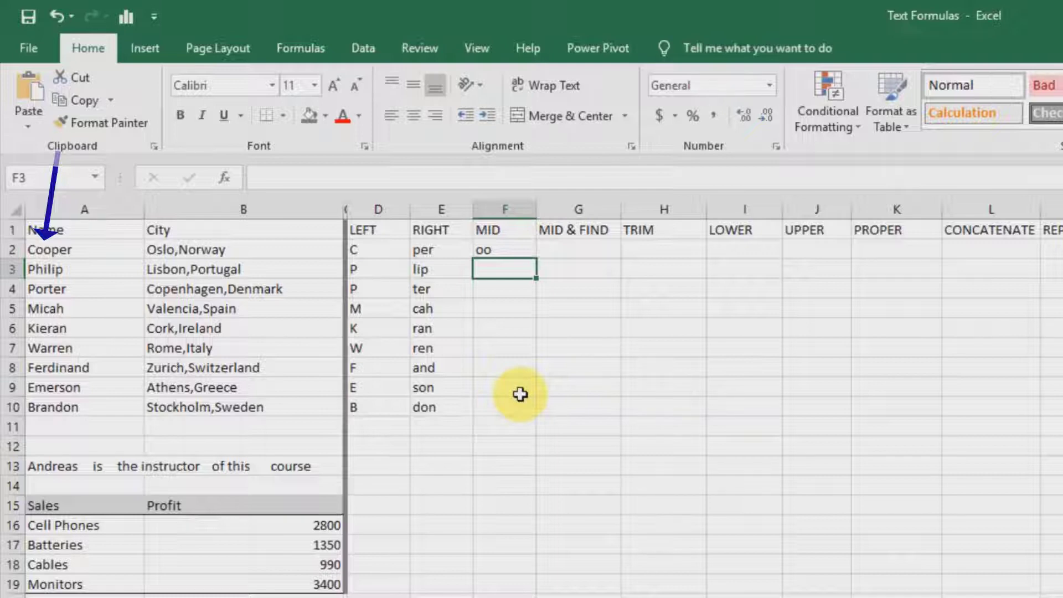
{"action": "left_click", "coordinate": [524, 255]}
{"action": "left_click_drag", "start_coordinate": [540, 261], "coordinate": [551, 416]}
{"action": "left_click", "coordinate": [501, 450]}
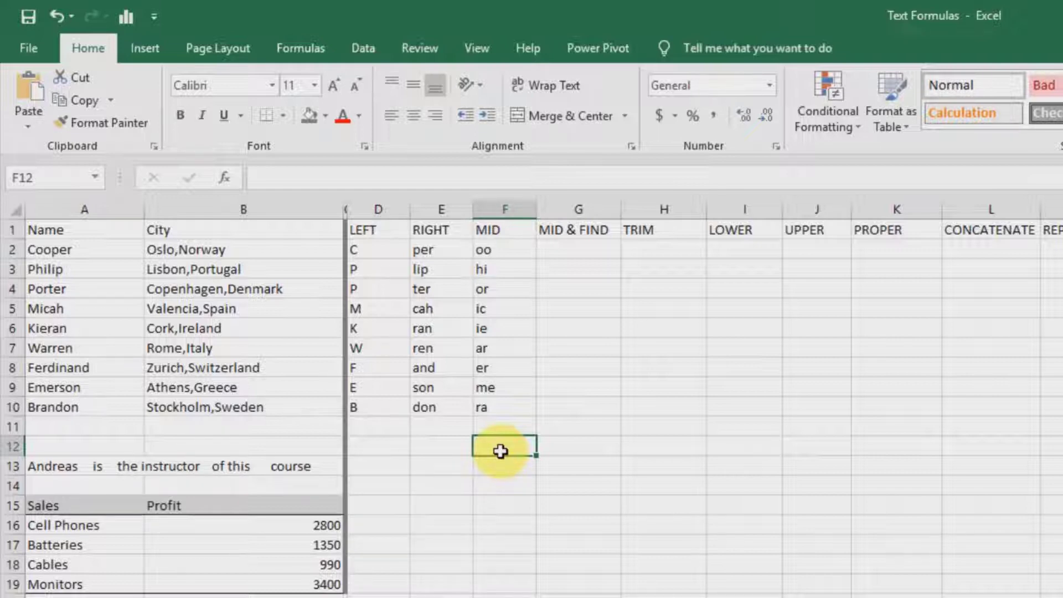
Step: Begin a formula in G2 that applies MID to B2, with a nested FIND searching for a comma in B2
{"action": "left_click", "coordinate": [576, 246]}
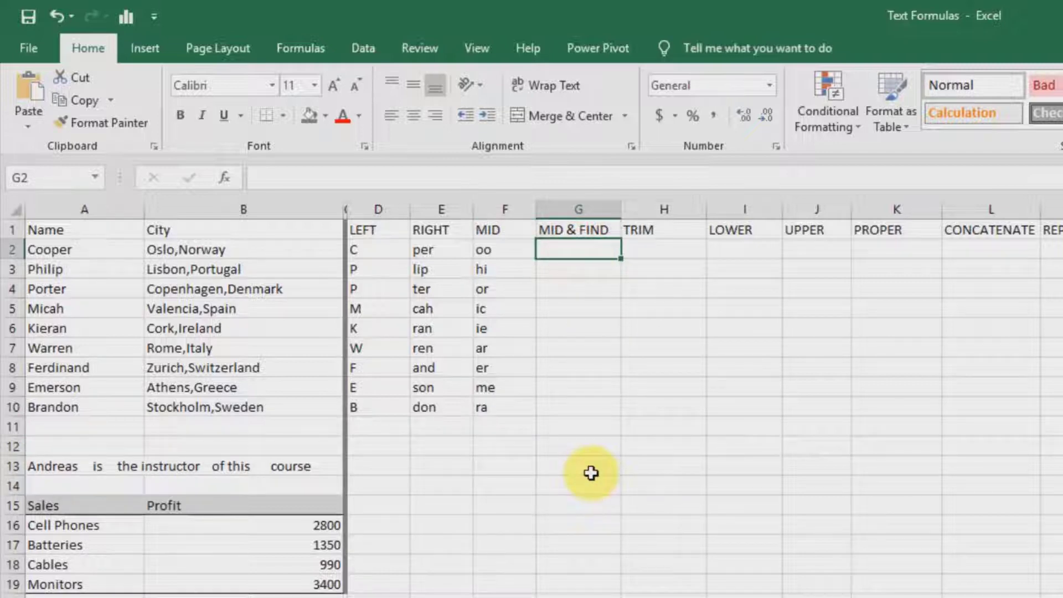
{"action": "type", "text": "=MID"}
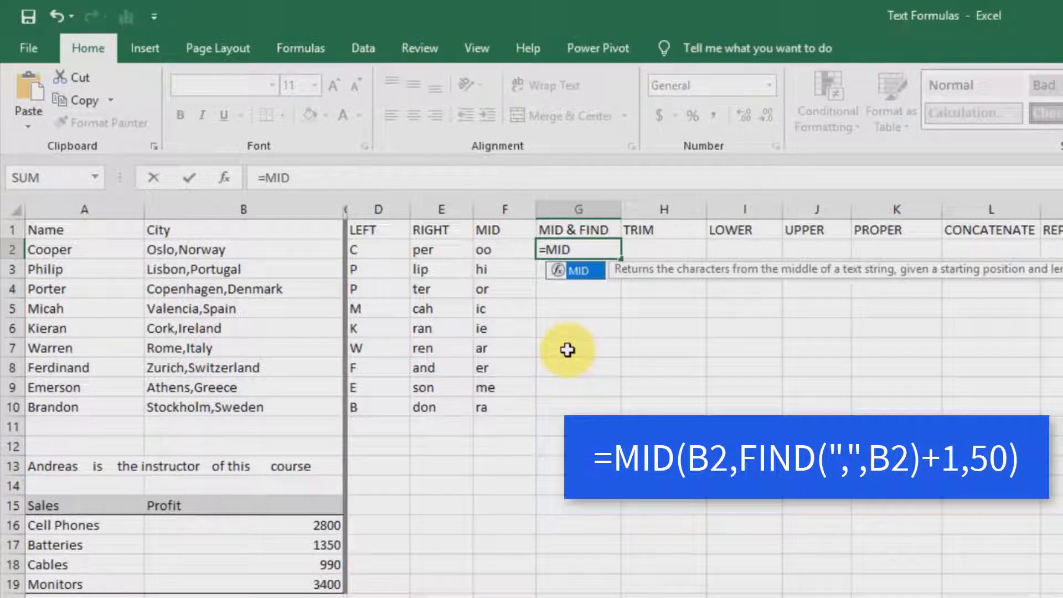
{"action": "type", "text": "("}
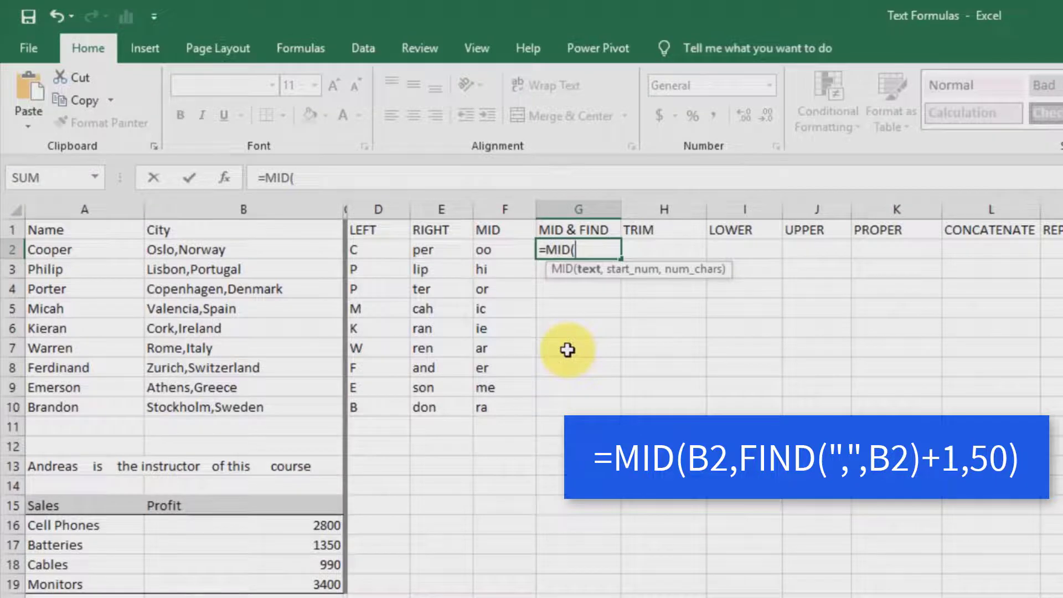
{"action": "type", "text": "B2,"}
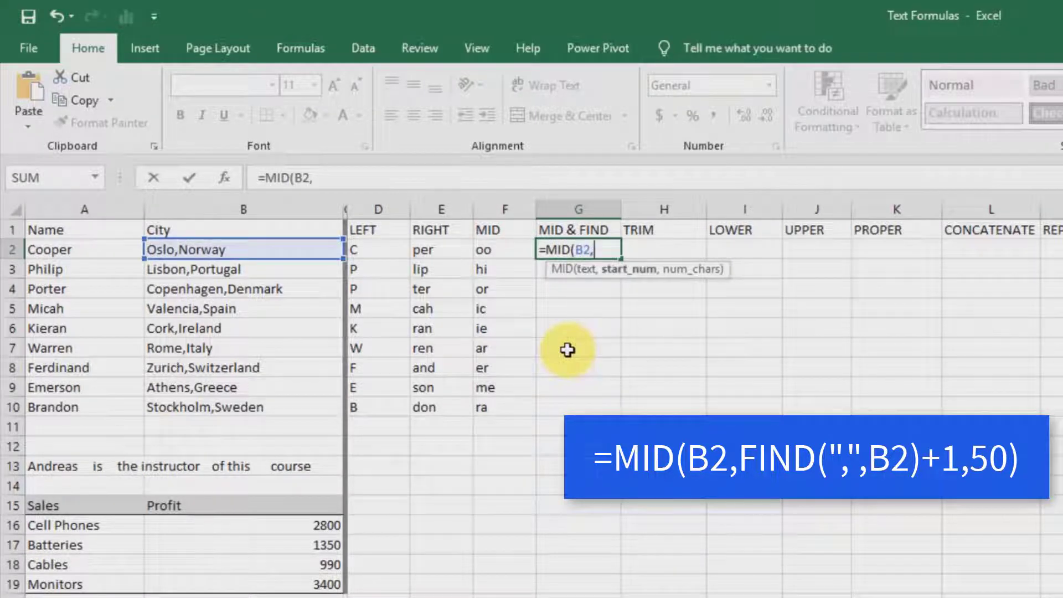
{"action": "type", "text": "FIND"}
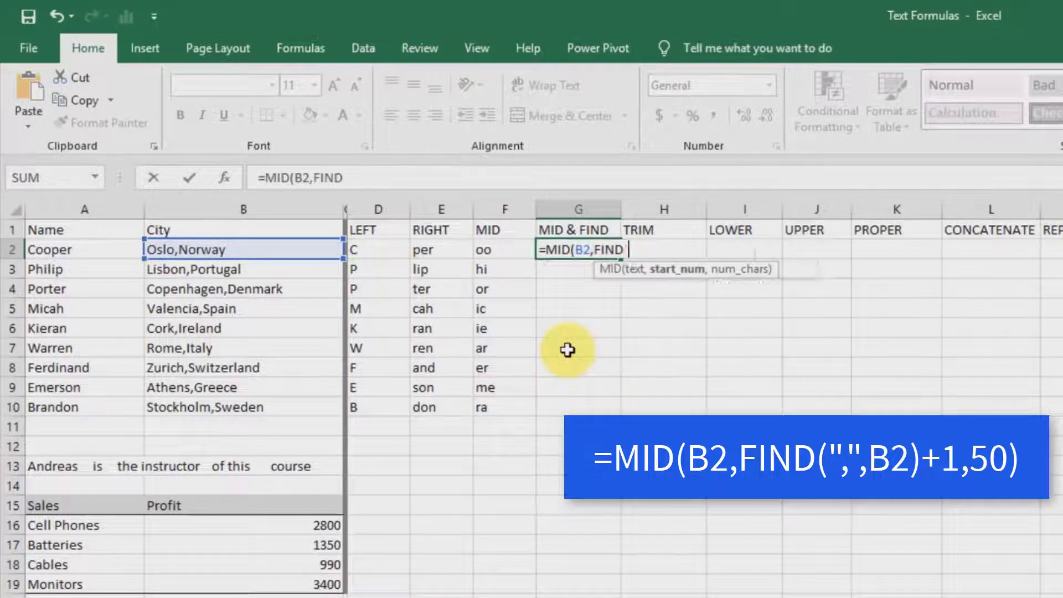
{"action": "type", "text": "("}
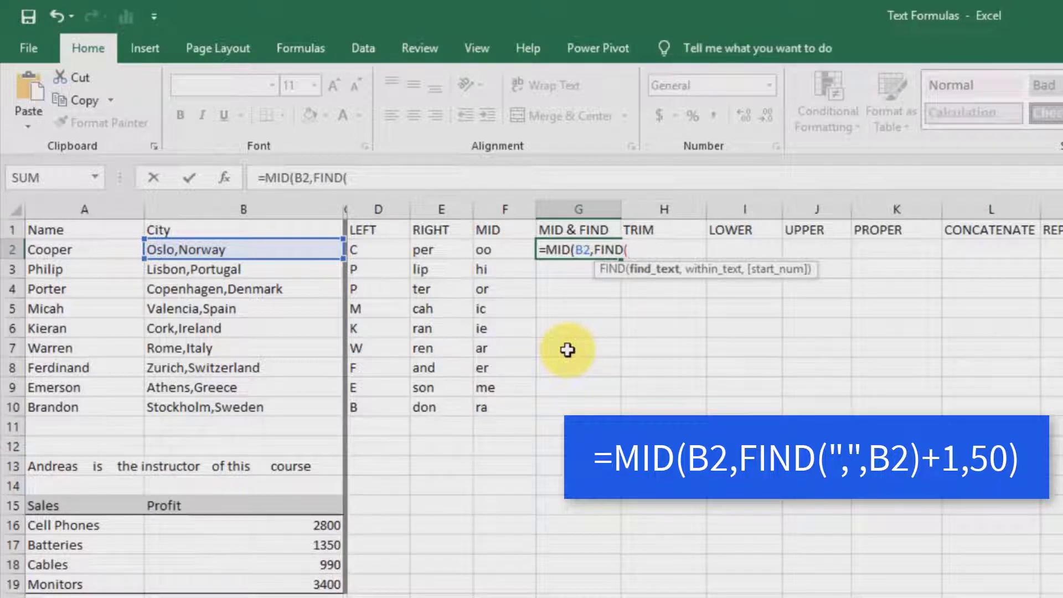
{"action": "type", "text": "\","}
{"action": "type", "text": "\""}
{"action": "type", "text": ",B2"}
Step: Replace the period before the second B2 in the G2 formula with a comma, giving =MID(B2,FIND(",",B2
{"action": "left_click", "coordinate": [648, 245]}
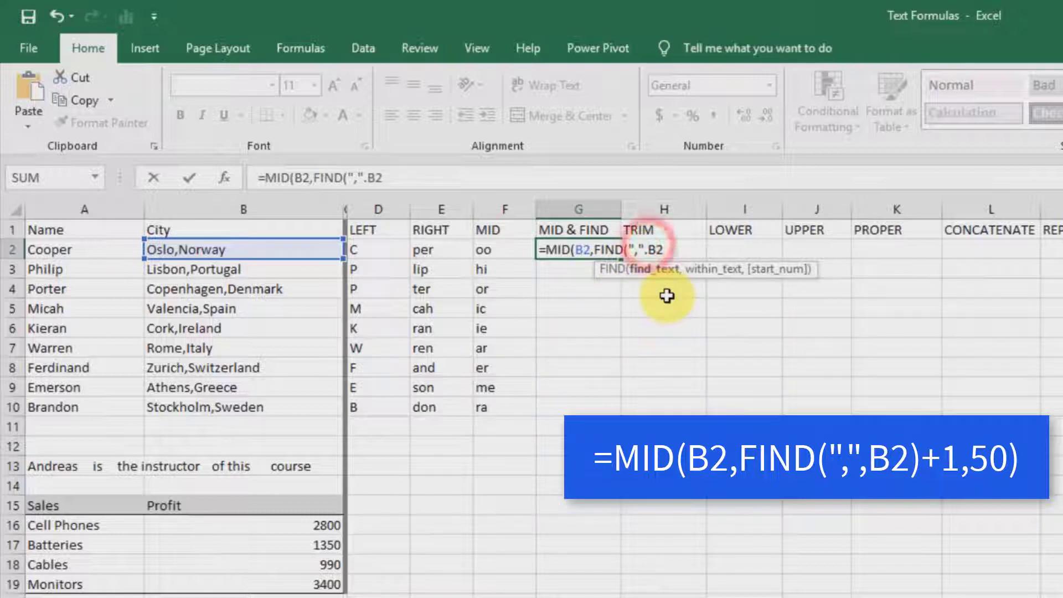
{"action": "type", "text": ","}
{"action": "key", "text": "Right"}
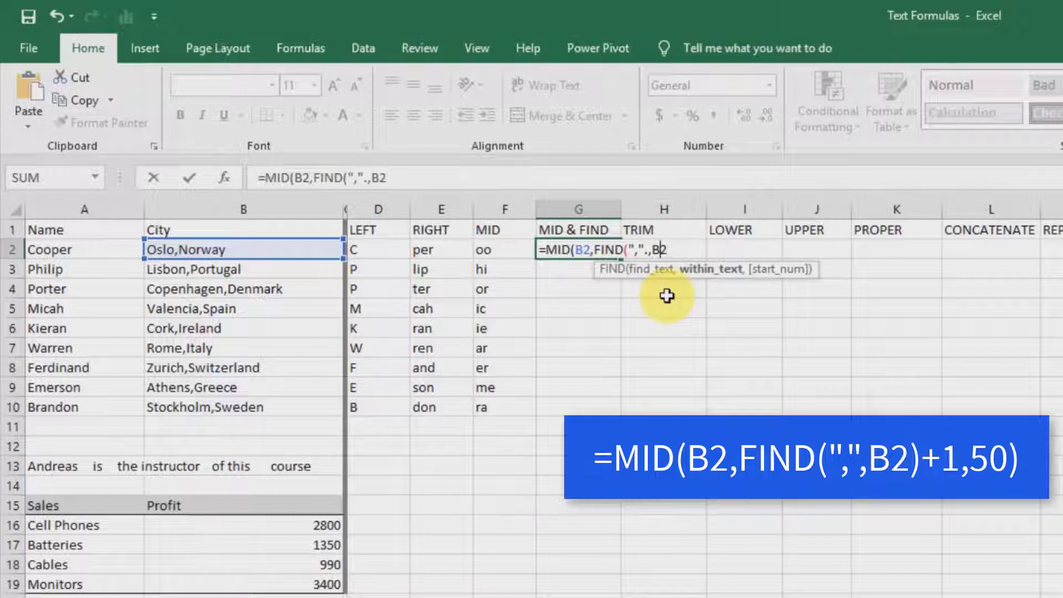
{"action": "key", "text": "Left"}
{"action": "key", "text": "Left"}
{"action": "key", "text": "BackSpace"}
{"action": "key", "text": "Right"}
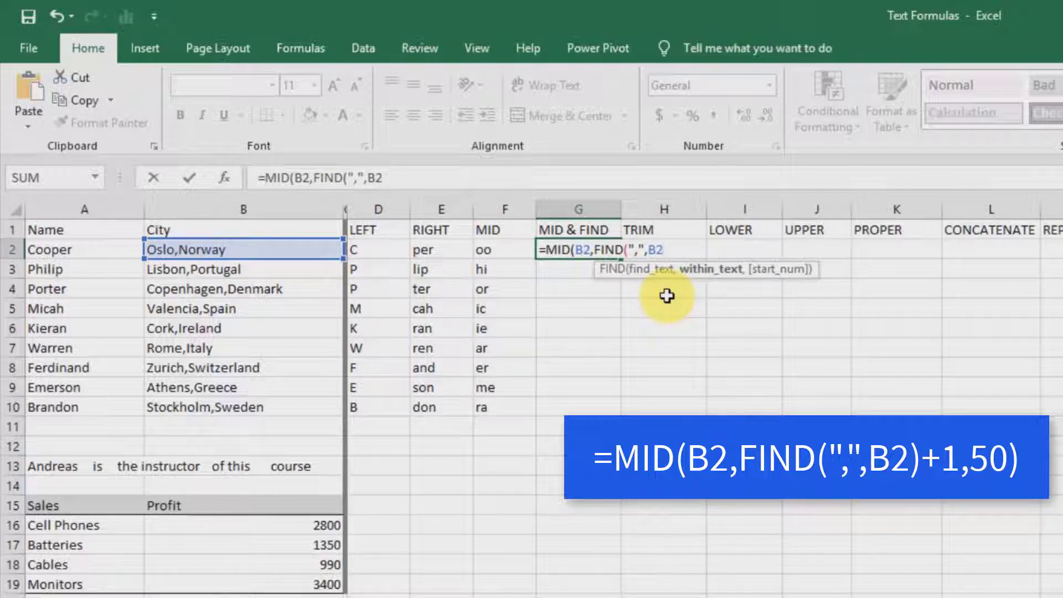
Step: Complete the G2 formula as =MID(B2,FIND(",",B2)+1,50) and enter it
{"action": "type", "text": ")+1,"}
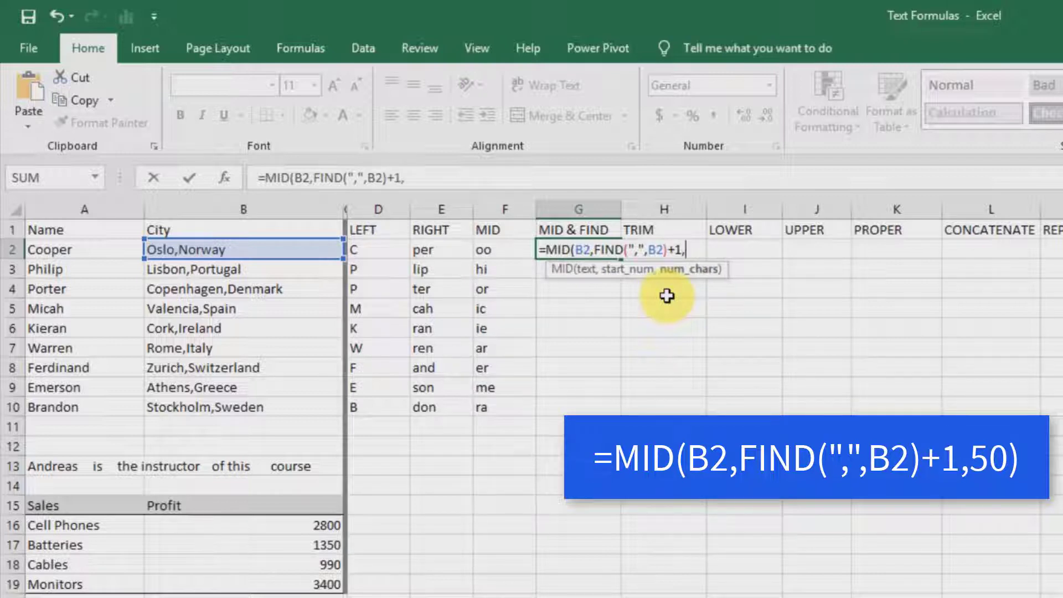
{"action": "type", "text": "50)"}
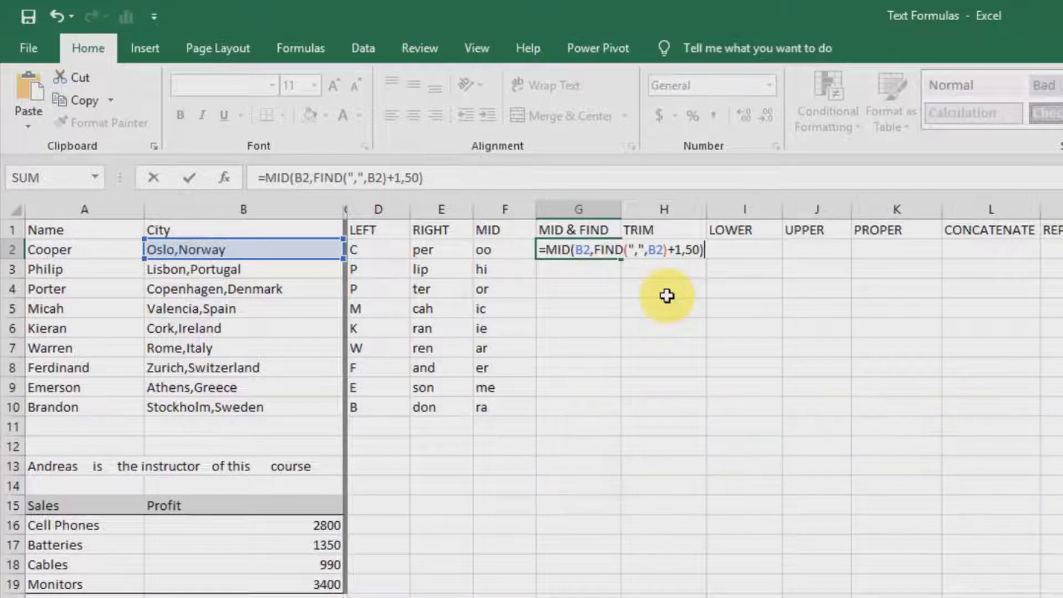
{"action": "key", "text": "Return"}
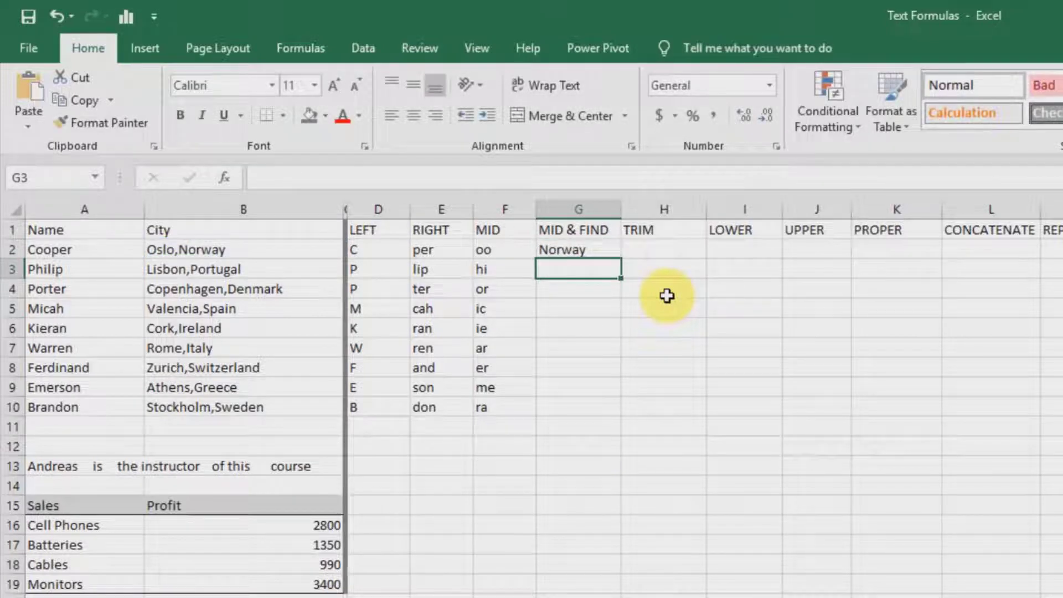
Step: Fill the MID and FIND formula from G2 down to G10
{"action": "left_click", "coordinate": [612, 247]}
{"action": "left_click_drag", "start_coordinate": [621, 263], "coordinate": [594, 436]}
{"action": "left_click", "coordinate": [571, 449]}
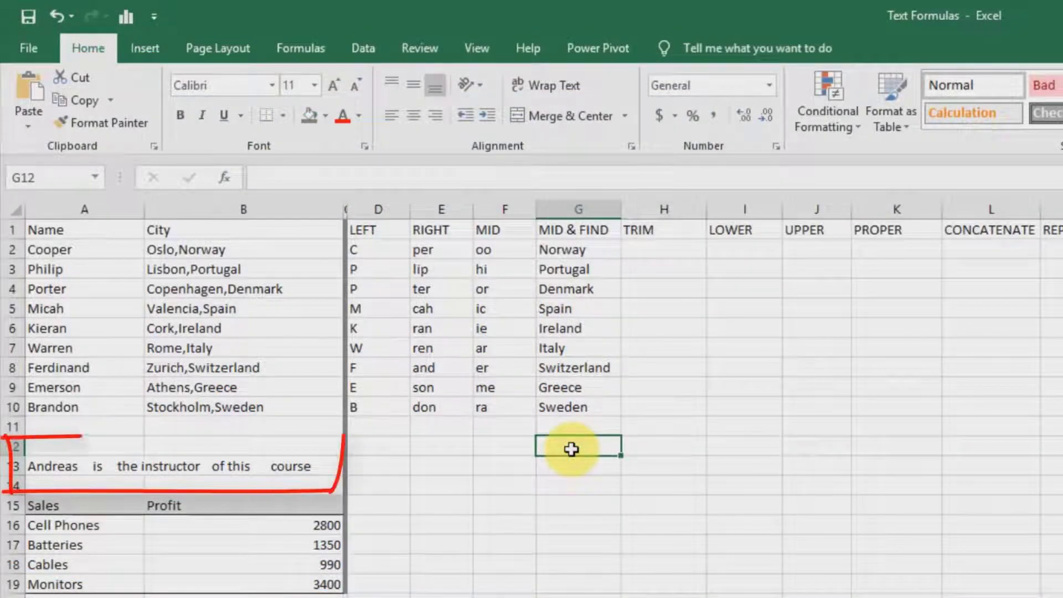
Step: Enter =TRIM(A13) in H2 to strip the extra spaces from the sentence in A13
{"action": "left_click", "coordinate": [671, 252]}
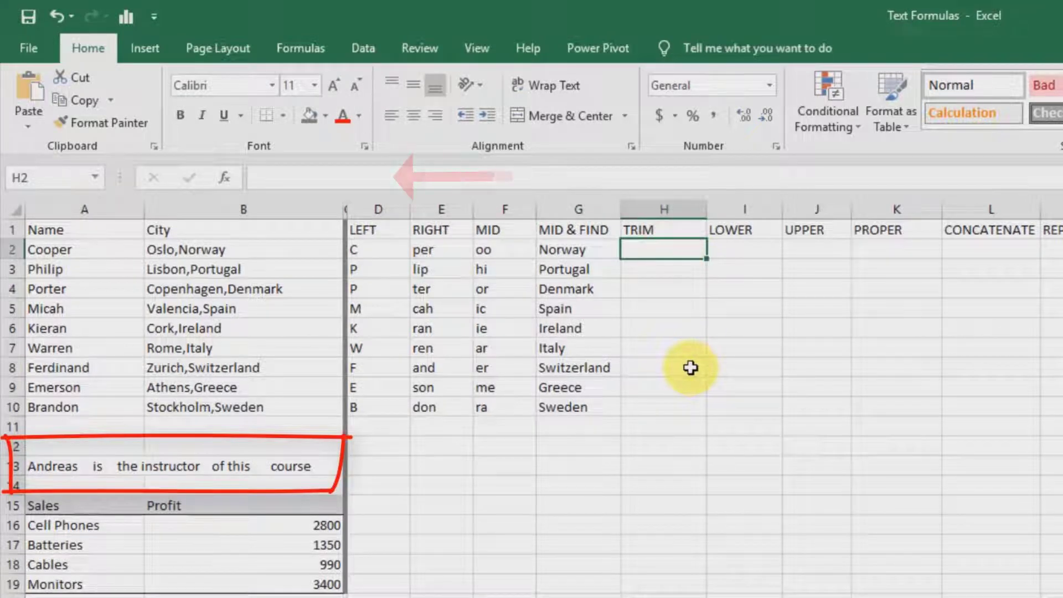
{"action": "type", "text": "=TRIM"}
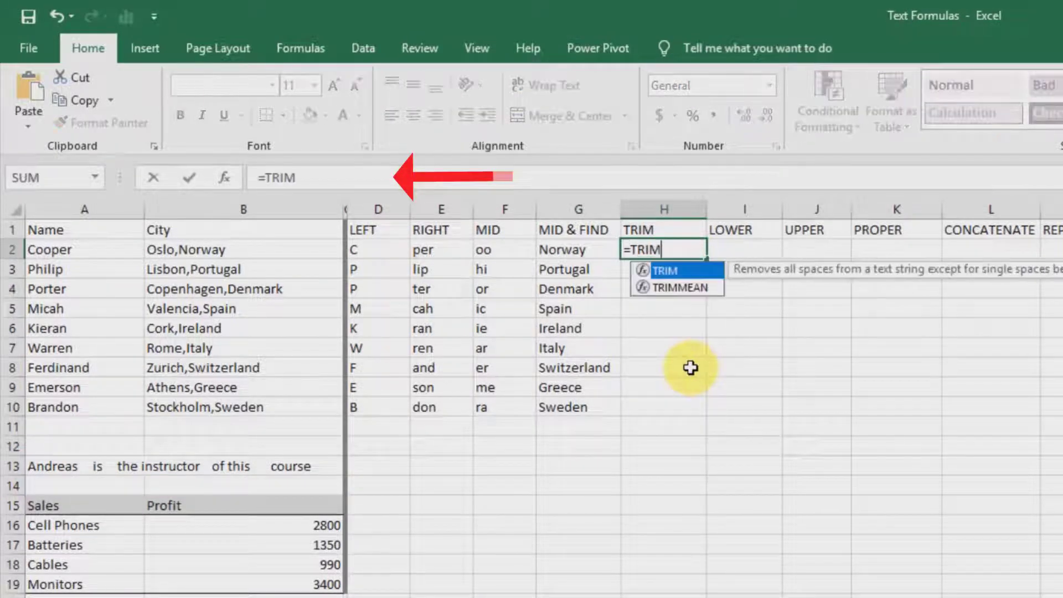
{"action": "type", "text": "("}
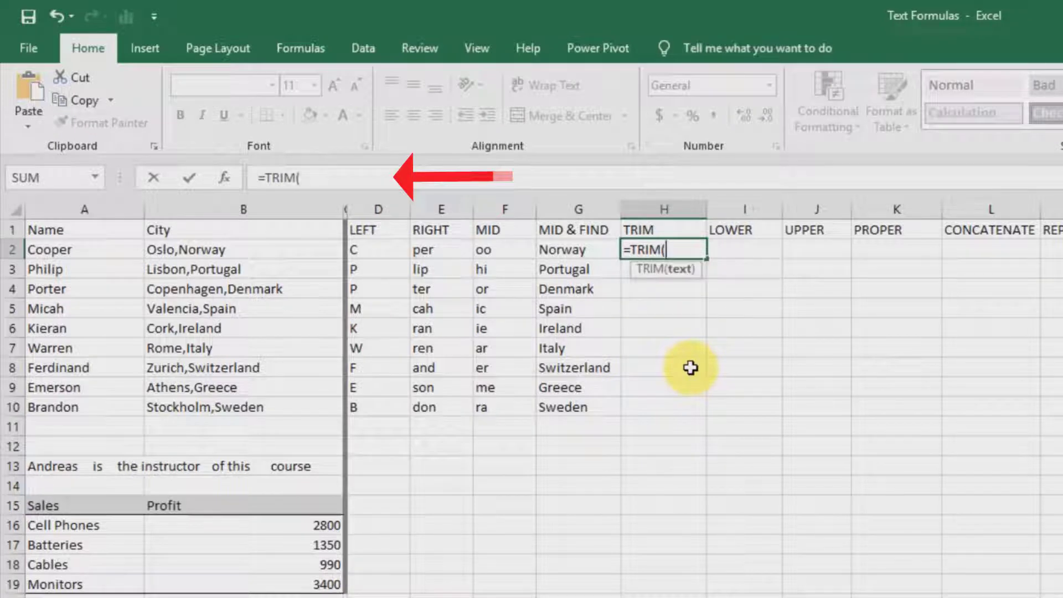
{"action": "left_click", "coordinate": [57, 468]}
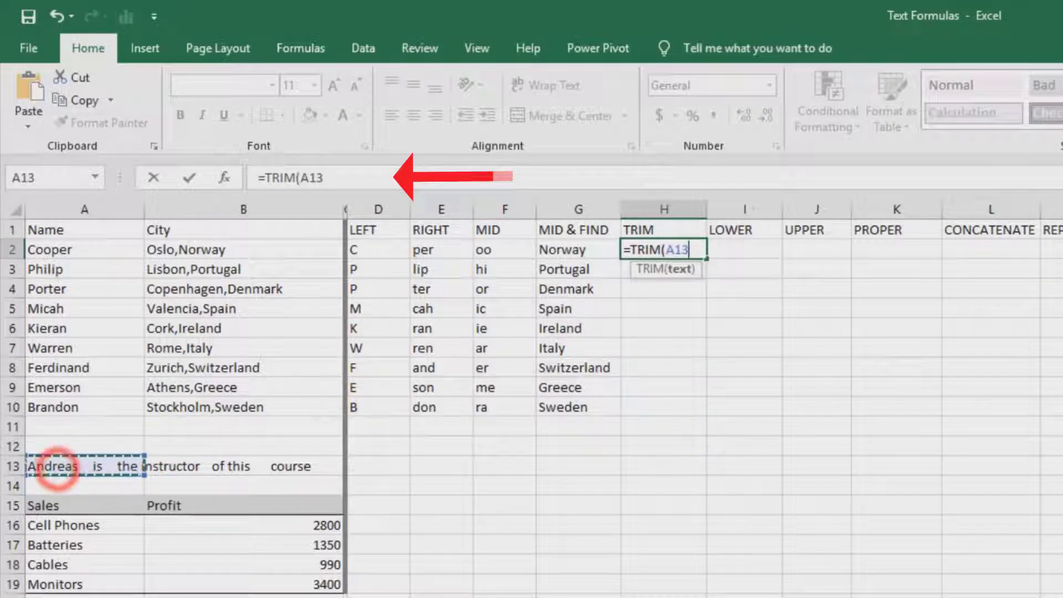
{"action": "type", "text": ")"}
{"action": "key", "text": "Return"}
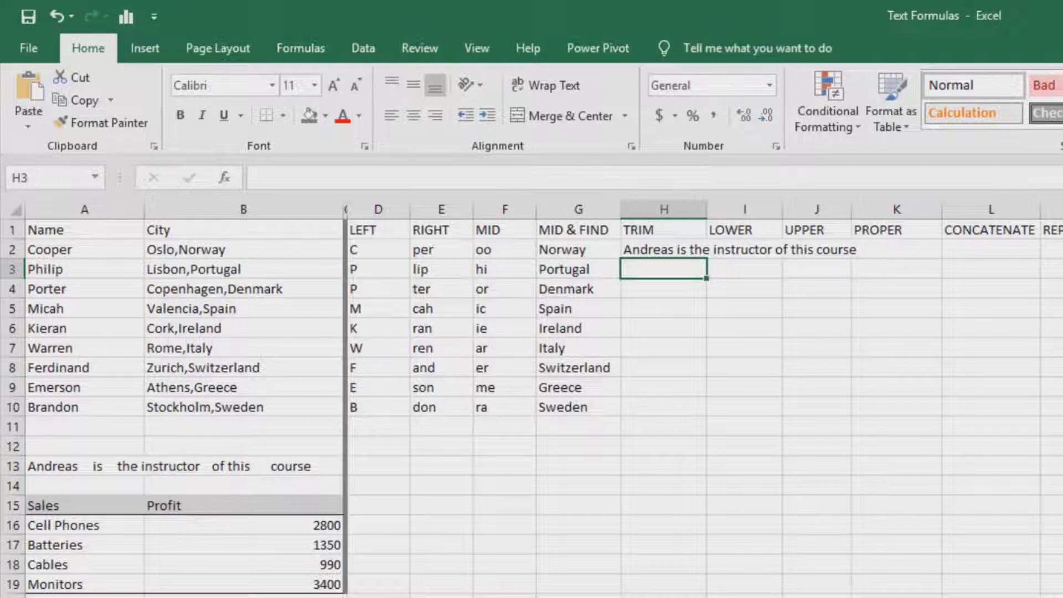
Step: Wrap the text in H2:H10 and merge and center the range into one cell
{"action": "left_click_drag", "start_coordinate": [678, 252], "coordinate": [679, 403]}
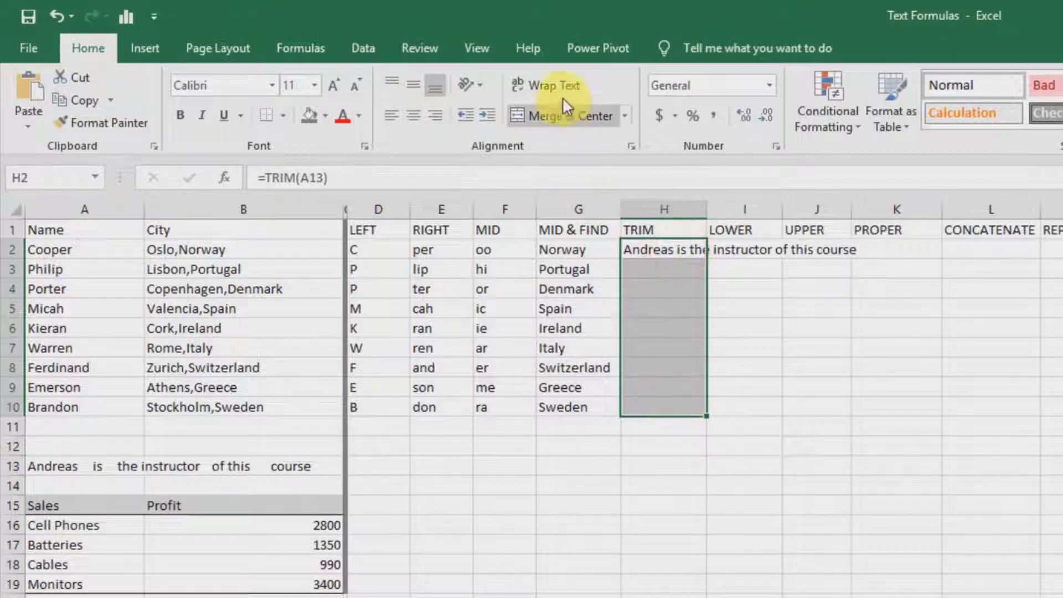
{"action": "left_click", "coordinate": [558, 84]}
{"action": "left_click", "coordinate": [551, 116]}
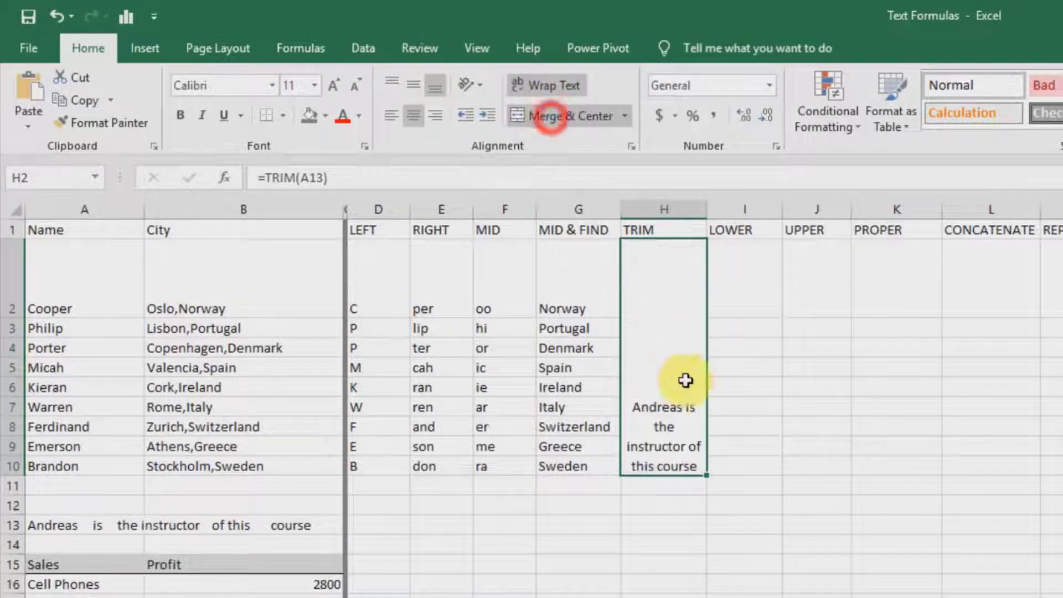
Step: Widen column H slightly, middle-align the merged TRIM cell, and autofit the height of row 2
{"action": "left_click_drag", "start_coordinate": [707, 206], "coordinate": [722, 206]}
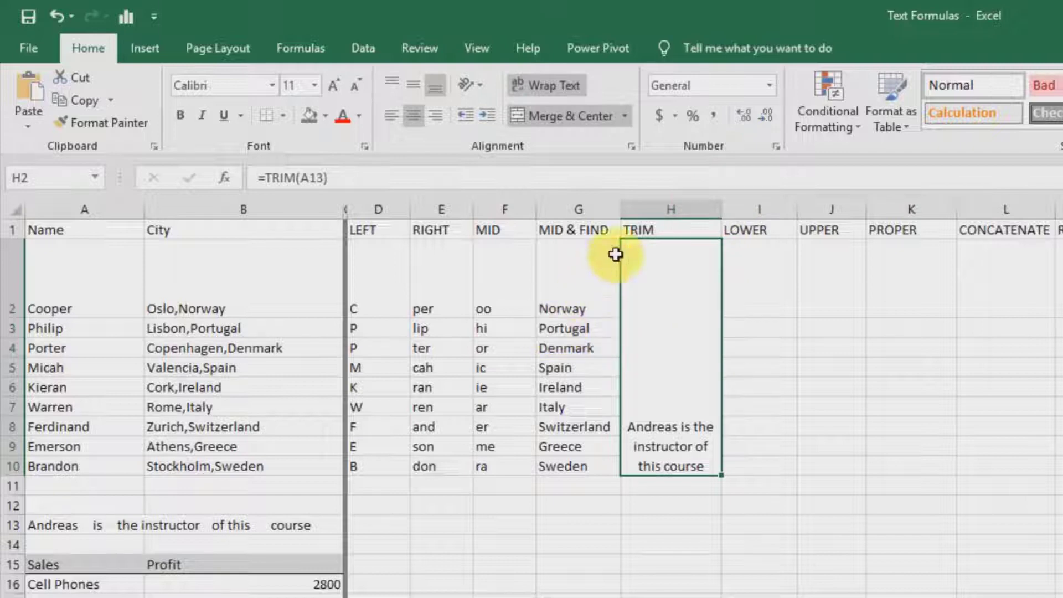
{"action": "left_click", "coordinate": [413, 84]}
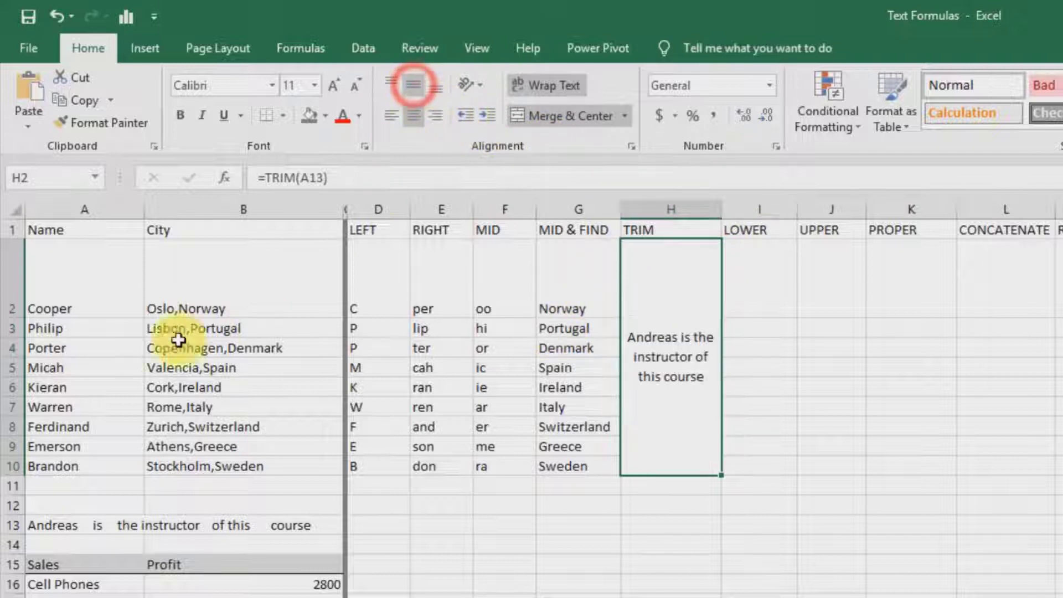
{"action": "left_click_drag", "start_coordinate": [12, 318], "coordinate": [12, 318]}
{"action": "double_click", "coordinate": [11, 318]}
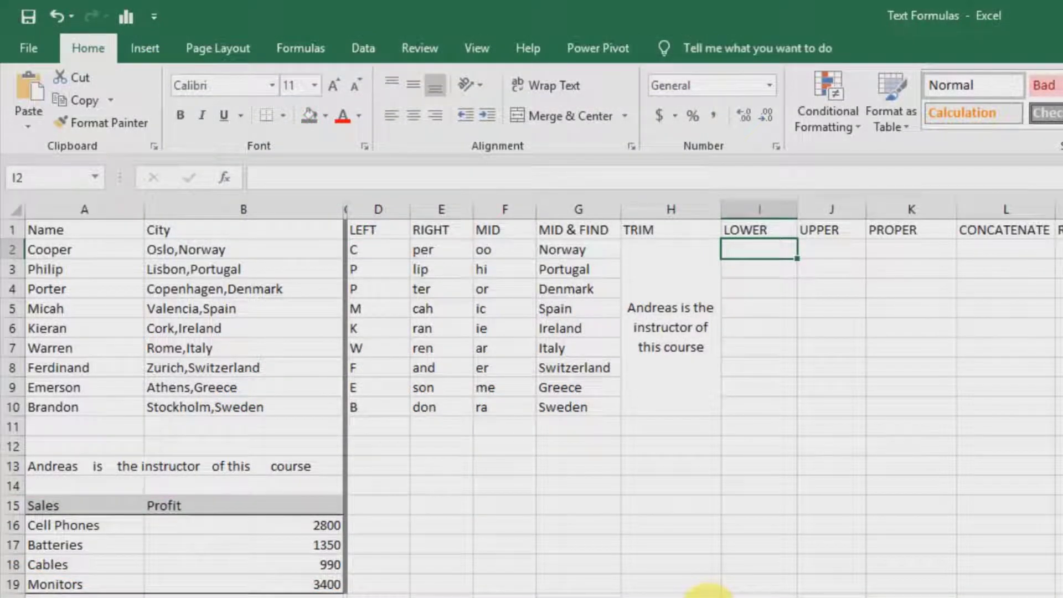
Step: Enter =LOWER(A2) in I2 to convert the name to lowercase
{"action": "type", "text": "=LOWER("}
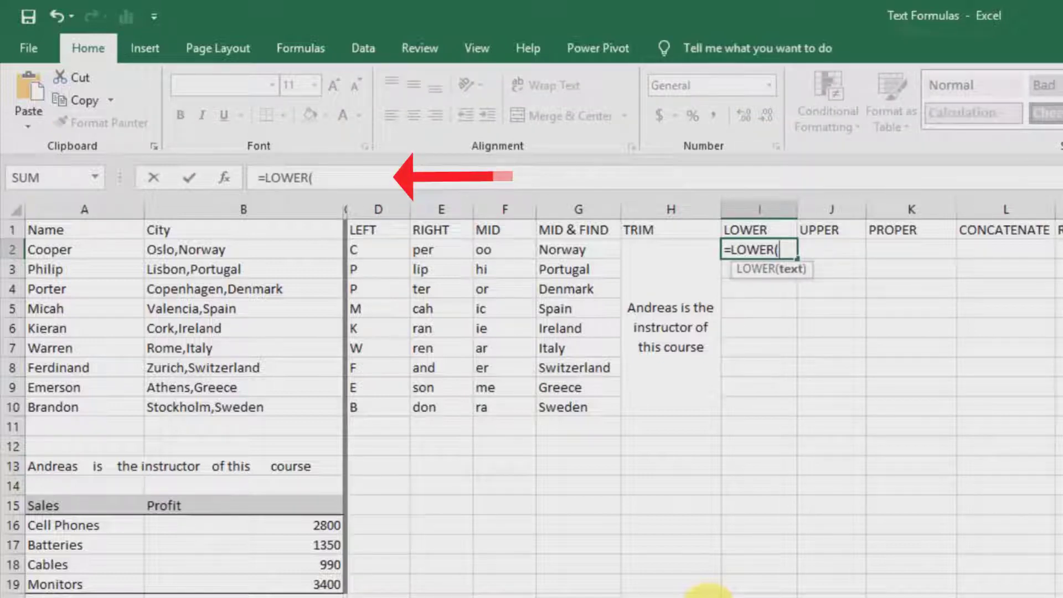
{"action": "left_click", "coordinate": [77, 250]}
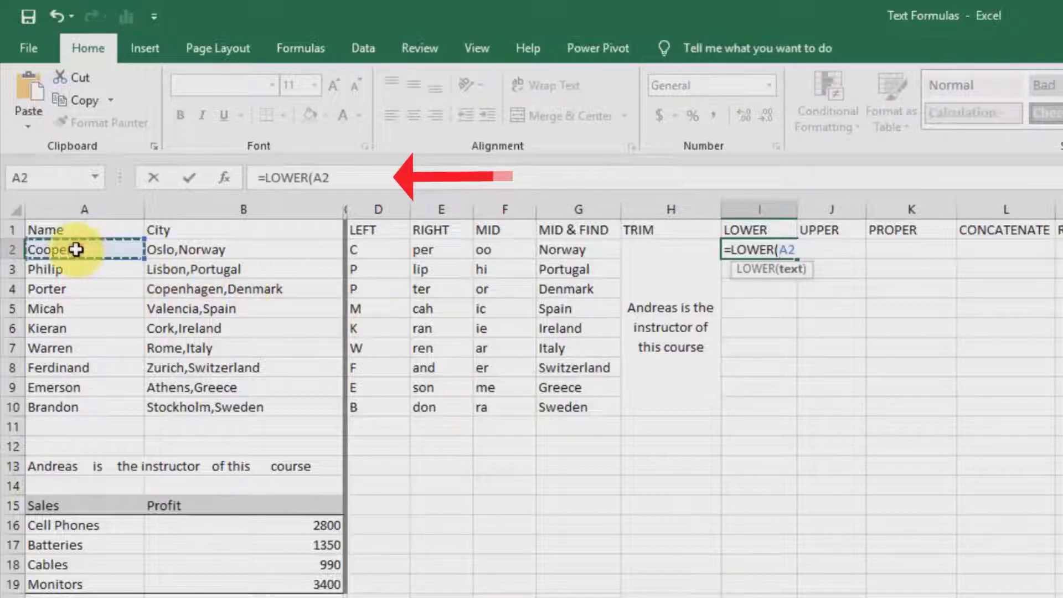
{"action": "type", "text": ")"}
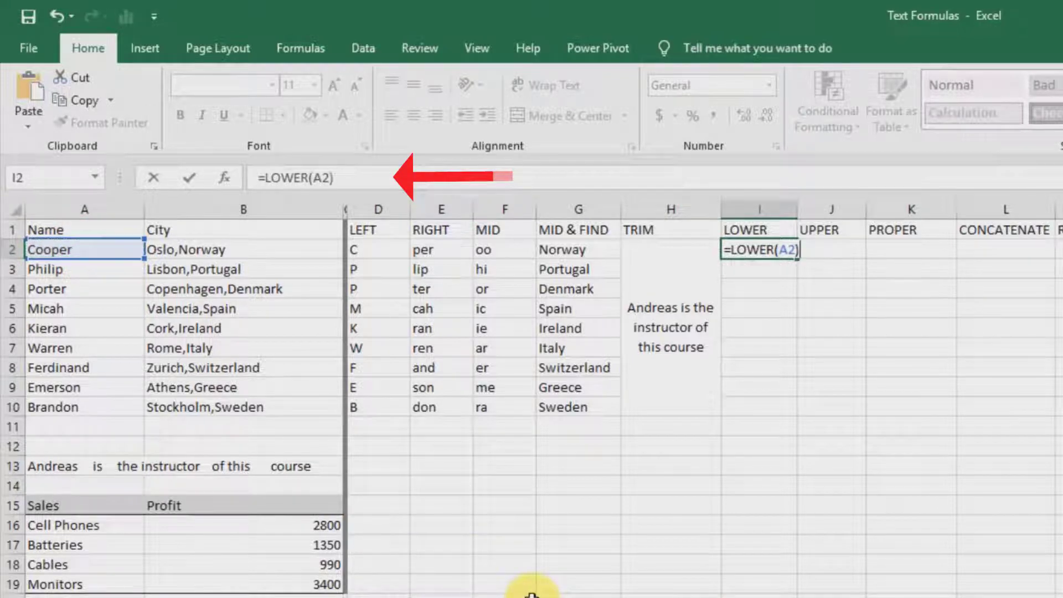
{"action": "key", "text": "Return"}
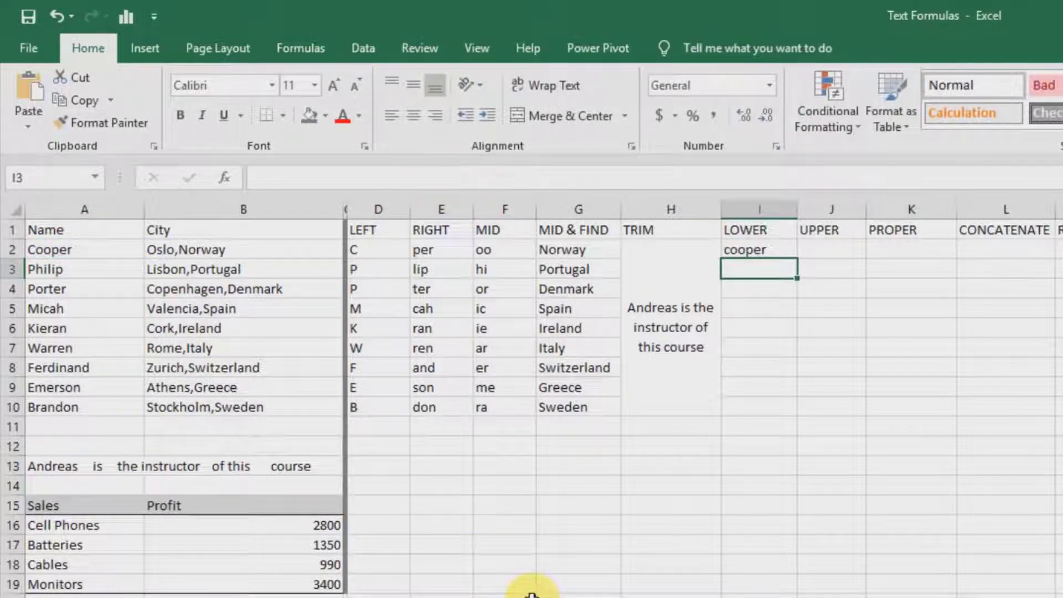
Step: Fill the LOWER formula from I2 down to I10
{"action": "left_click", "coordinate": [771, 250]}
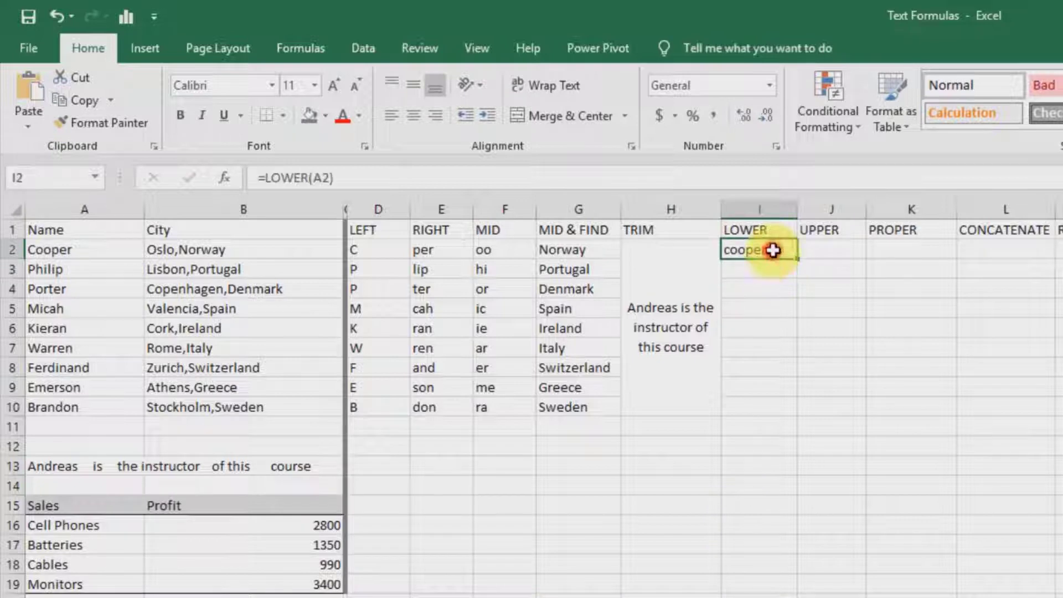
{"action": "left_click_drag", "start_coordinate": [797, 259], "coordinate": [800, 416]}
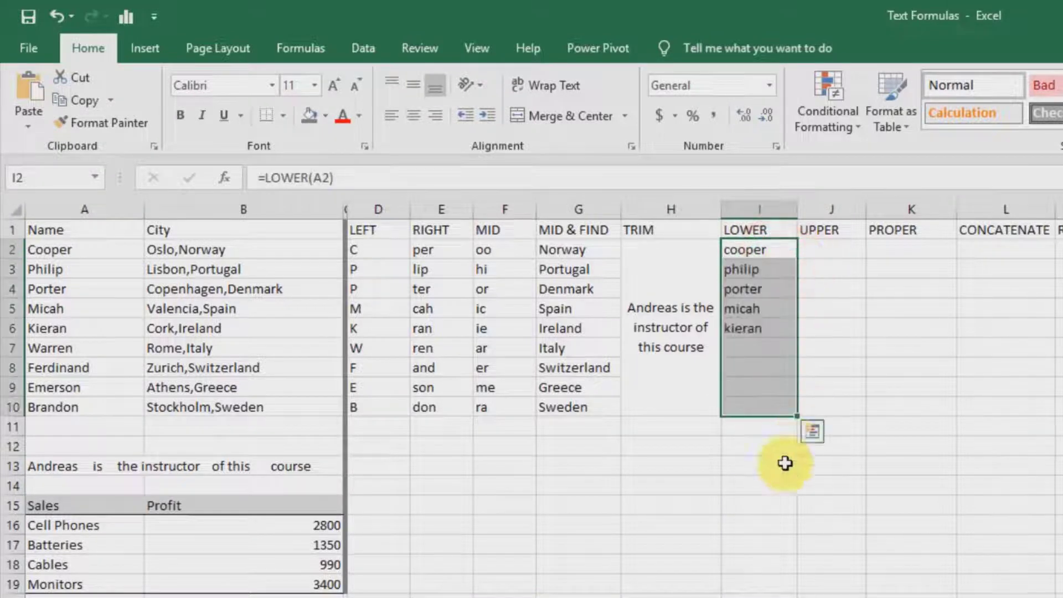
{"action": "left_click", "coordinate": [746, 465]}
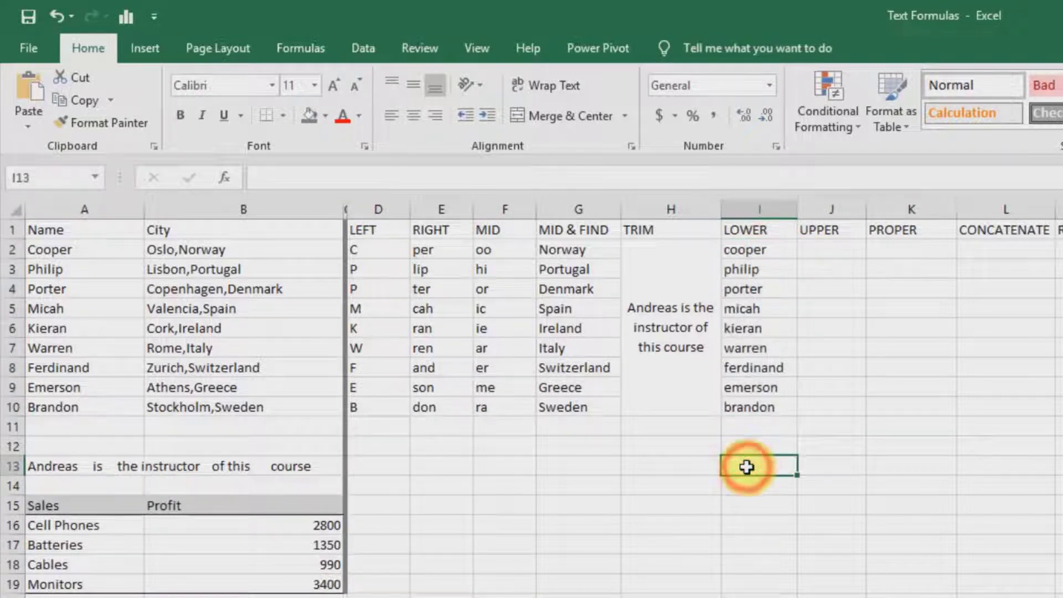
Step: Enter =UPPER(A2) in J2 to convert the name to uppercase
{"action": "left_click", "coordinate": [823, 250]}
{"action": "type", "text": "=U"}
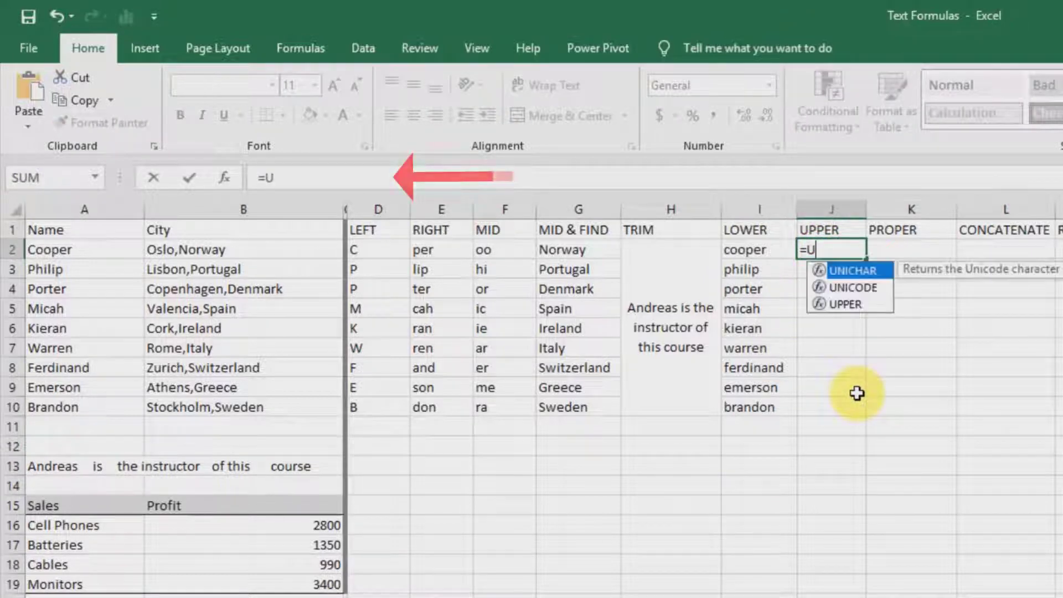
{"action": "type", "text": "PPER("}
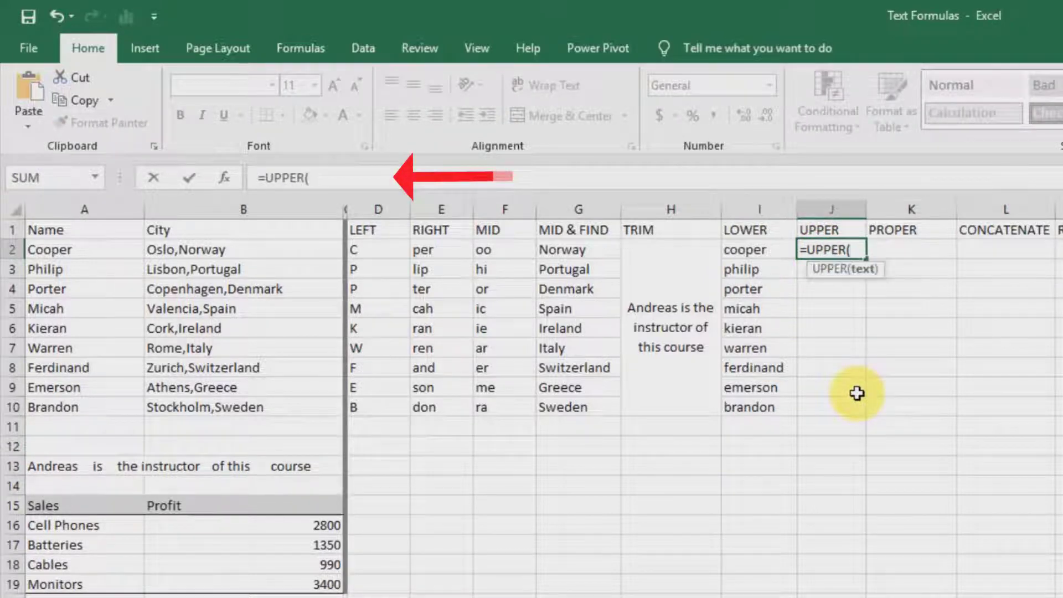
{"action": "left_click", "coordinate": [50, 248]}
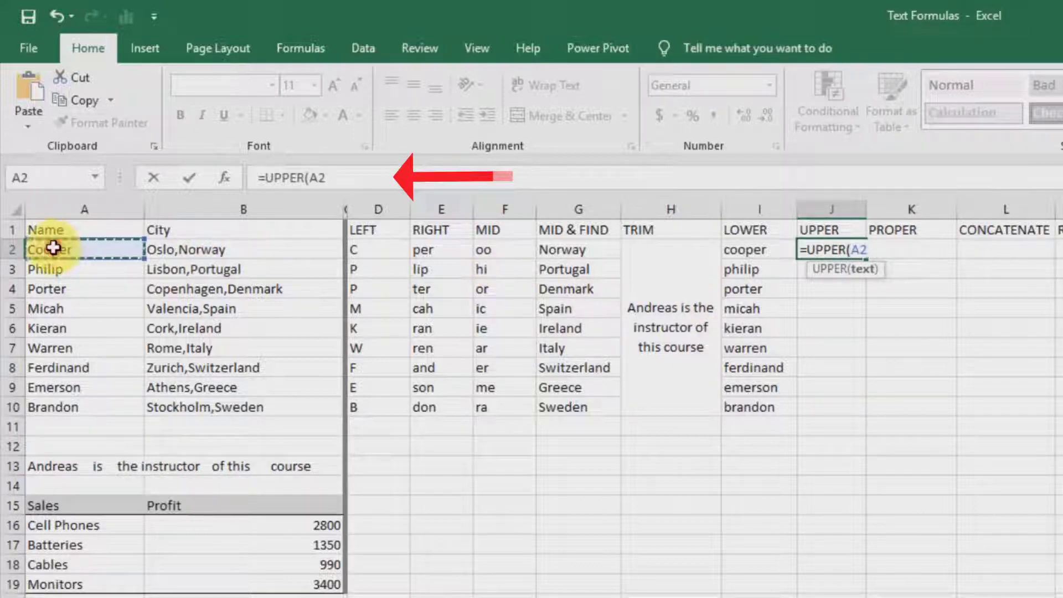
{"action": "type", "text": ")"}
{"action": "key", "text": "Return"}
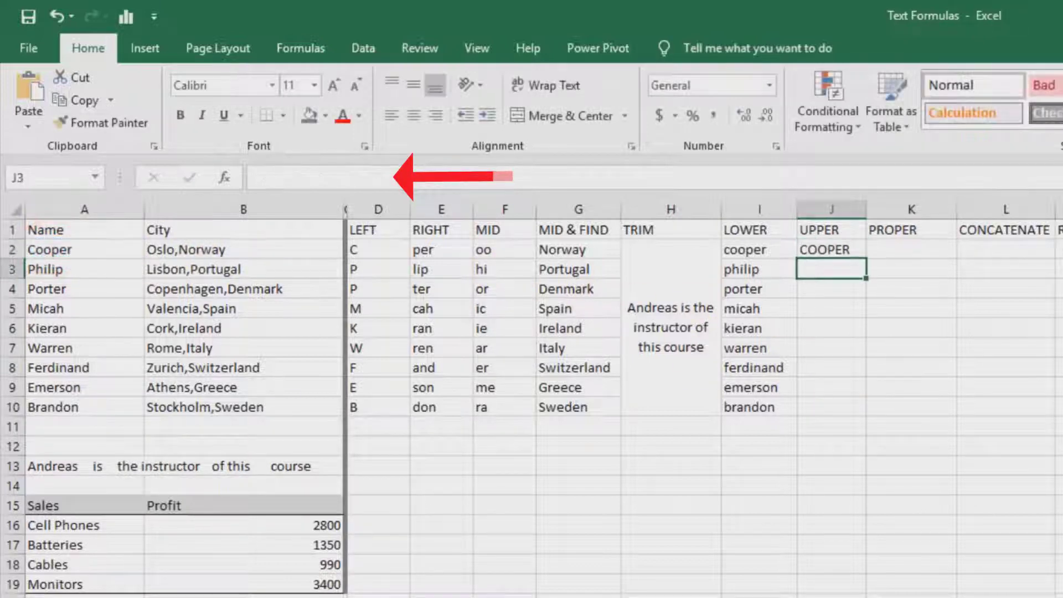
Step: Fill the UPPER formula from J2 down to J10 and autofit the width of column J
{"action": "left_click", "coordinate": [831, 249]}
{"action": "left_click_drag", "start_coordinate": [865, 258], "coordinate": [873, 415]}
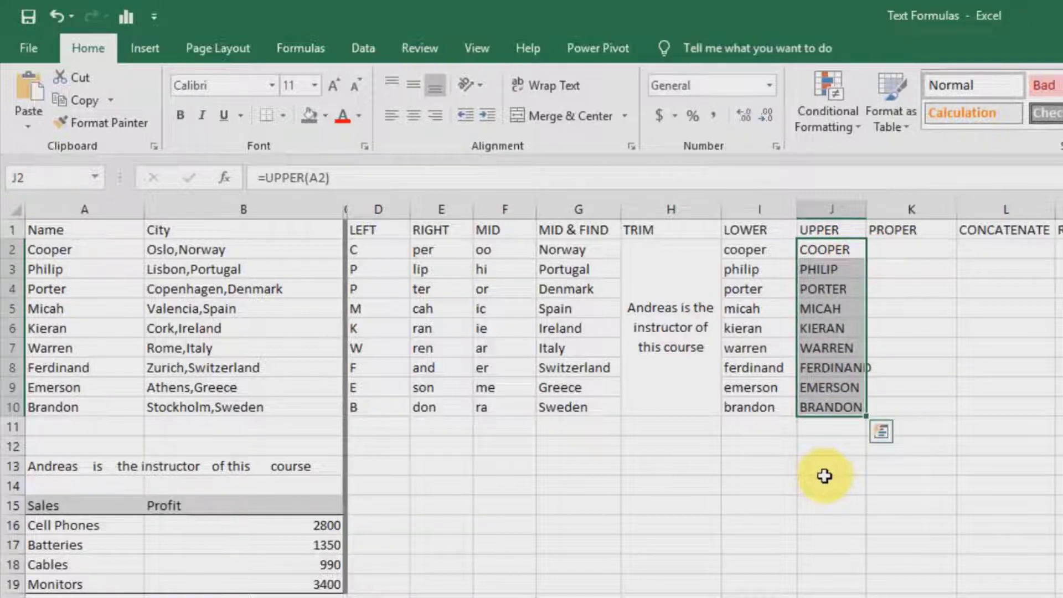
{"action": "left_click", "coordinate": [823, 476]}
{"action": "double_click", "coordinate": [867, 209]}
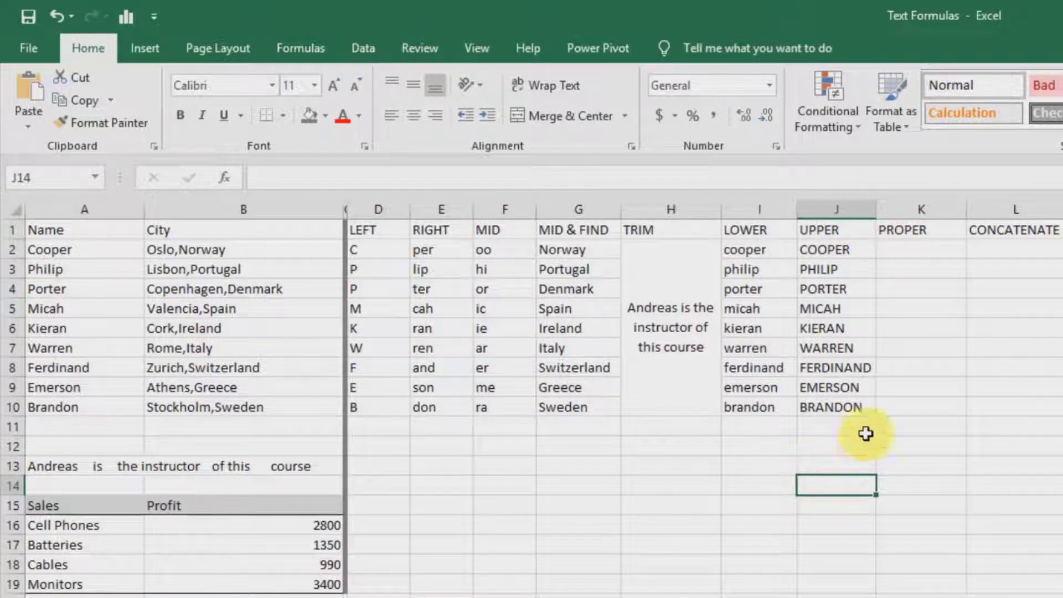
Step: Enter =PROPER(A13) in K2 to capitalize each word of the sentence in A13
{"action": "left_click", "coordinate": [917, 245]}
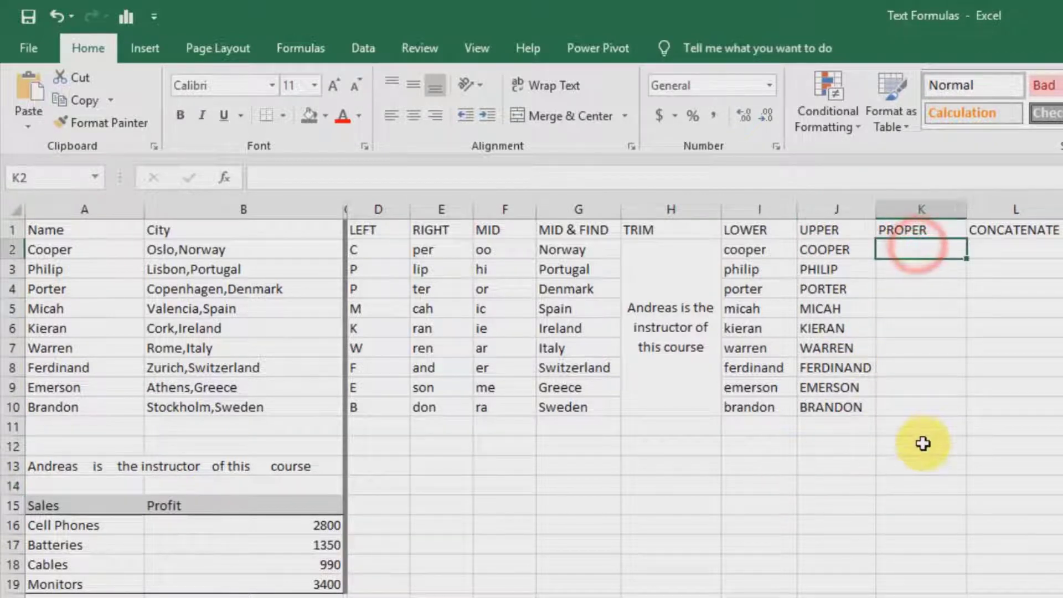
{"action": "type", "text": "=PRO"}
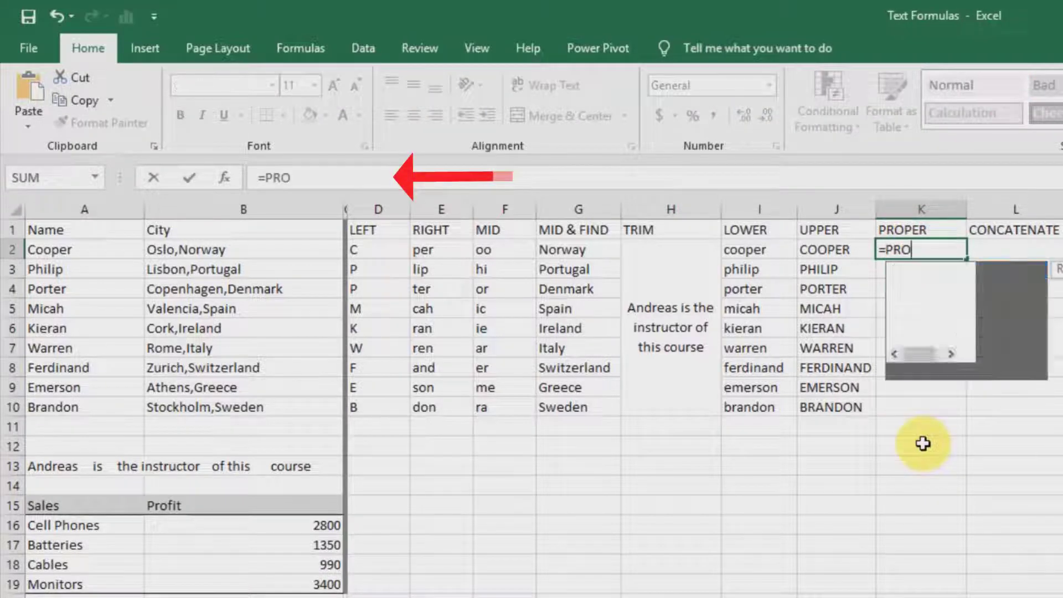
{"action": "type", "text": "PER("}
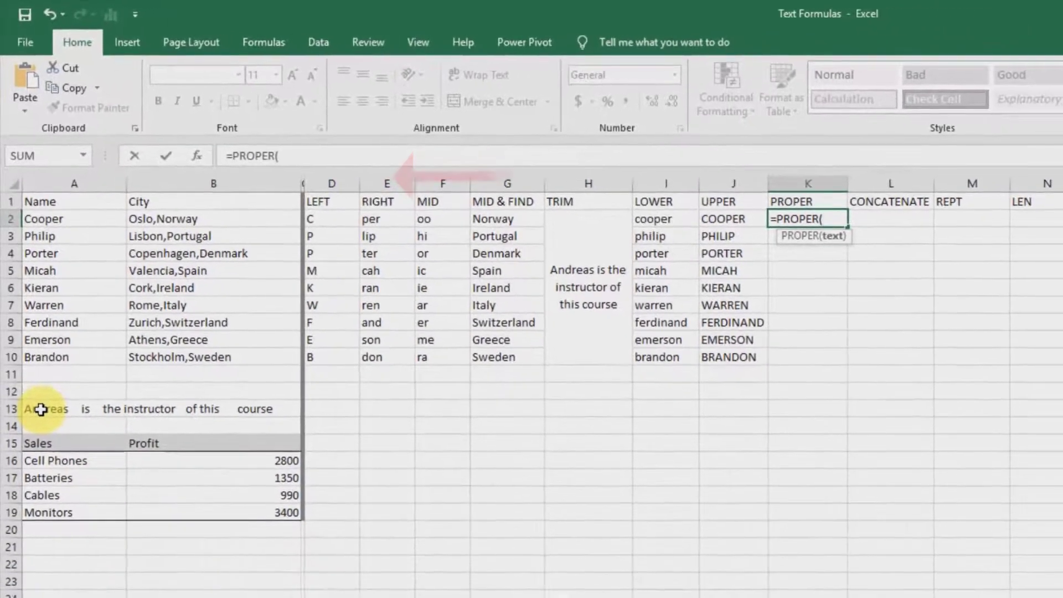
{"action": "left_click", "coordinate": [47, 466]}
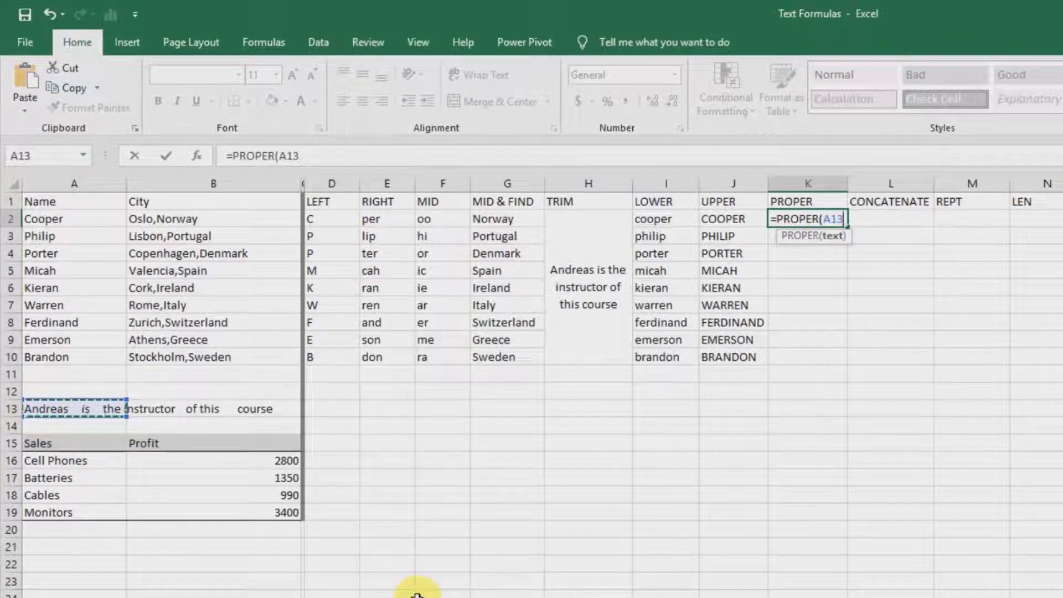
{"action": "type", "text": ")"}
{"action": "key", "text": "Return"}
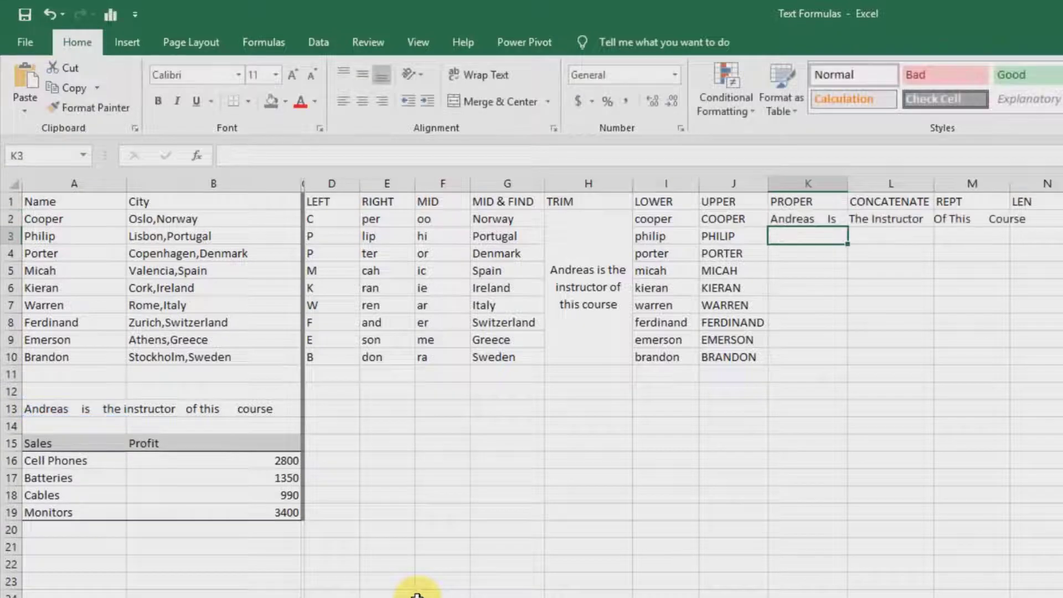
Step: Merge K2:K10 into one text-wrapped cell, centered horizontally and vertically, and widen column K slightly
{"action": "left_click_drag", "start_coordinate": [802, 223], "coordinate": [807, 349]}
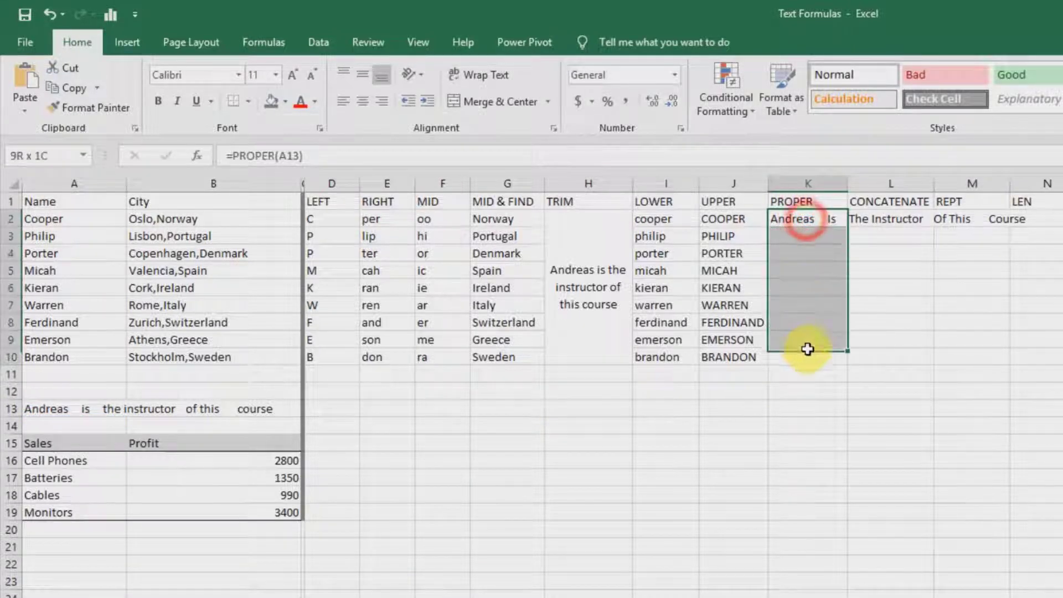
{"action": "left_click", "coordinate": [484, 74]}
{"action": "left_click", "coordinate": [487, 99]}
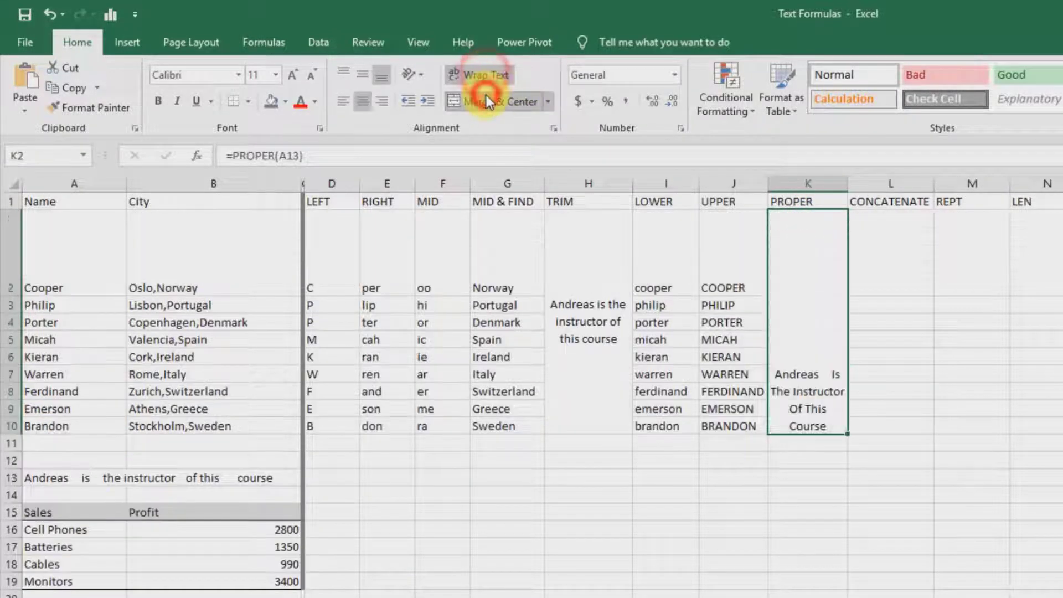
{"action": "left_click", "coordinate": [361, 75]}
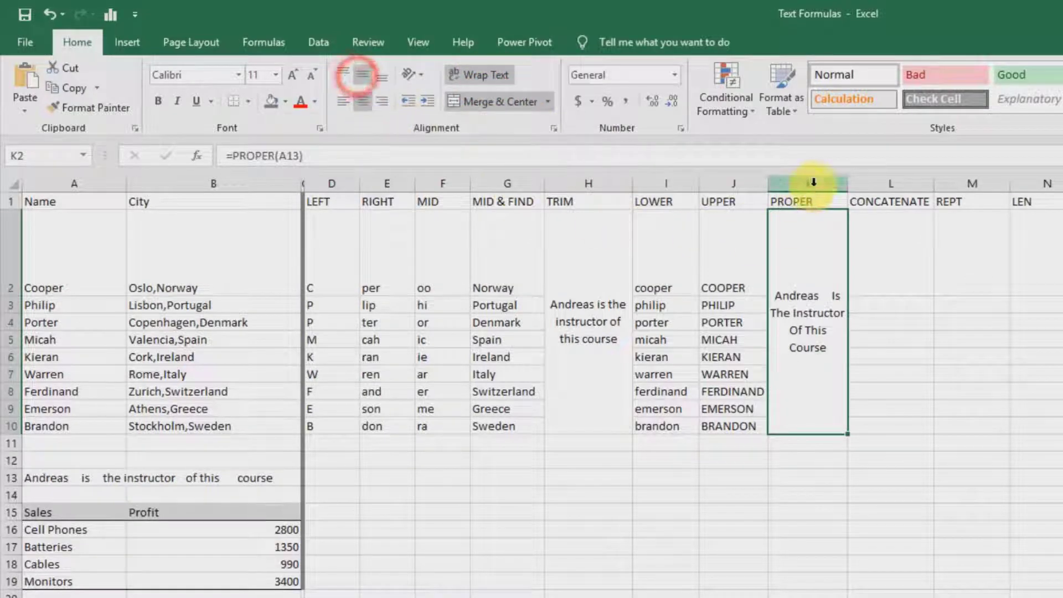
{"action": "left_click_drag", "start_coordinate": [847, 183], "coordinate": [860, 183]}
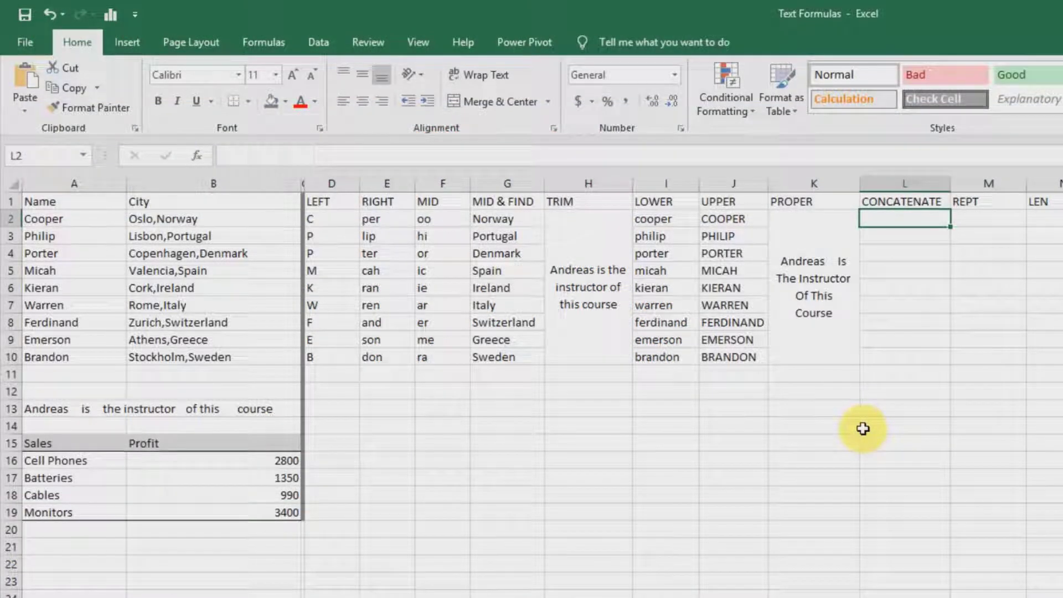
Step: Enter =CONCATENATE((A2&" "&B2)) in L2 to join the name and city with a space
{"action": "type", "text": "=CONCA"}
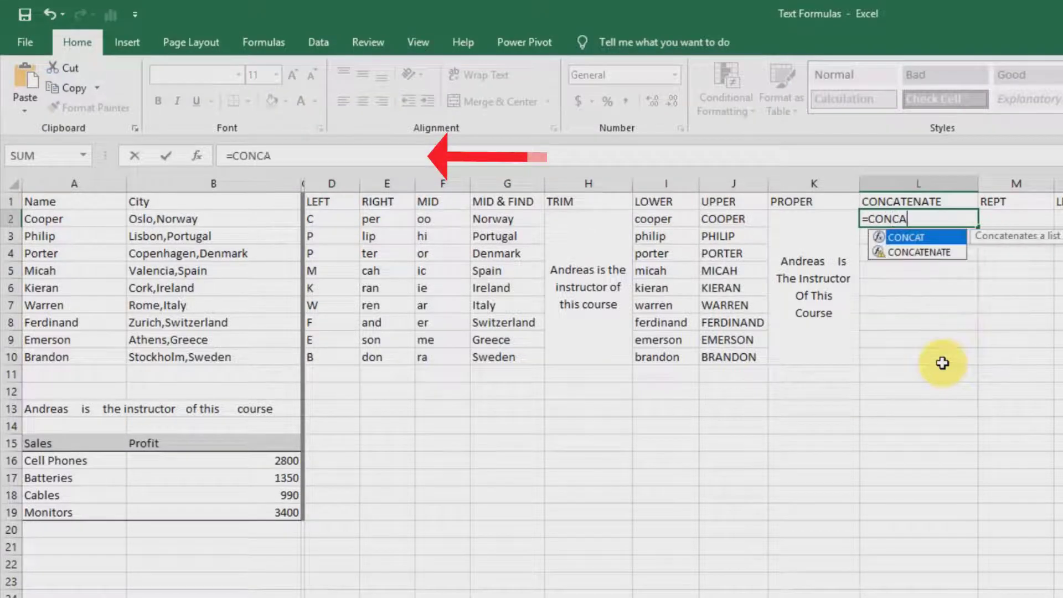
{"action": "key", "text": "Down"}
{"action": "key", "text": "Tab"}
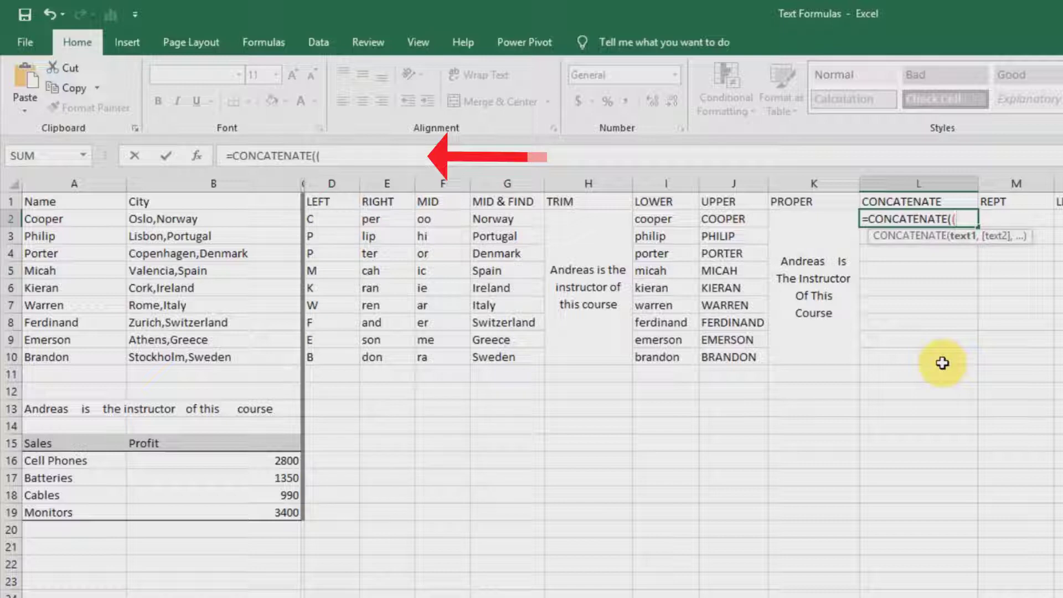
{"action": "type", "text": "(A2&\""}
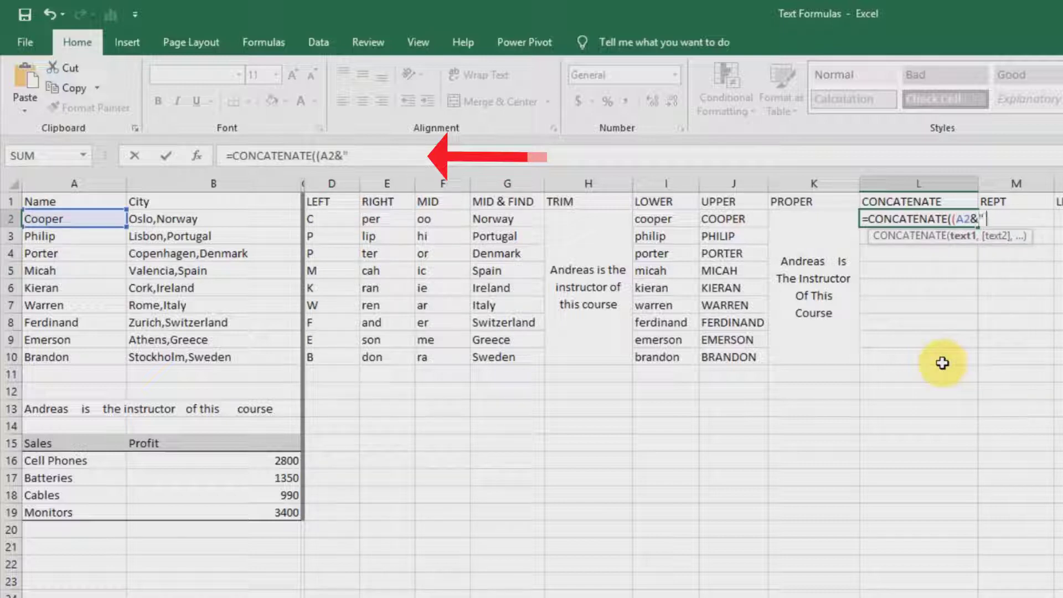
{"action": "type", "text": " \"&B2"}
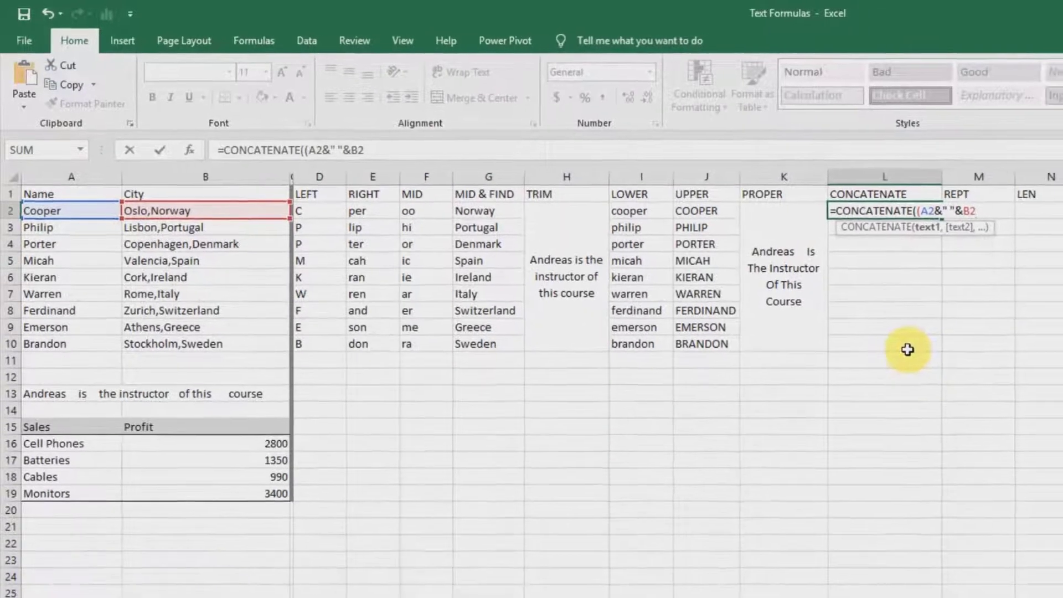
{"action": "type", "text": ")"}
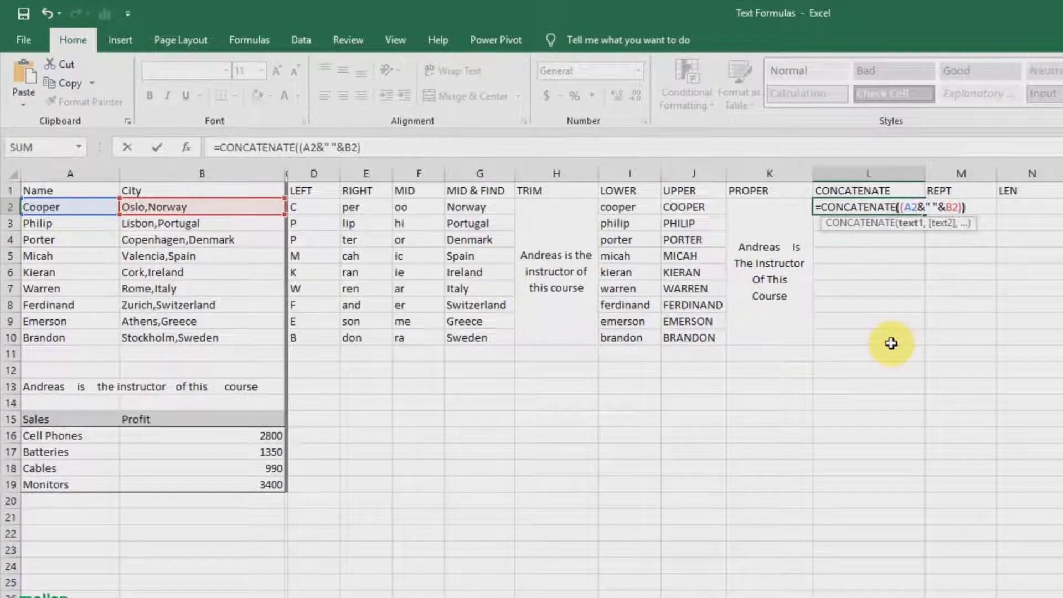
{"action": "key", "text": "Return"}
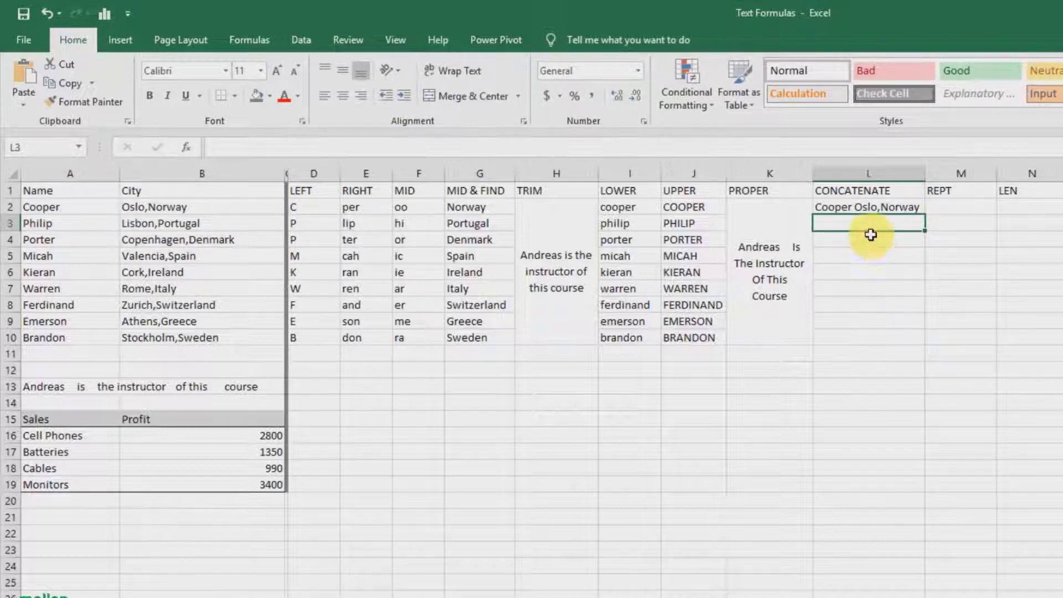
Step: Fill the CONCATENATE formula from L2 down to L10 and autofit the width of column L
{"action": "left_click", "coordinate": [910, 206]}
{"action": "left_click_drag", "start_coordinate": [925, 214], "coordinate": [931, 344]}
{"action": "left_click", "coordinate": [855, 436]}
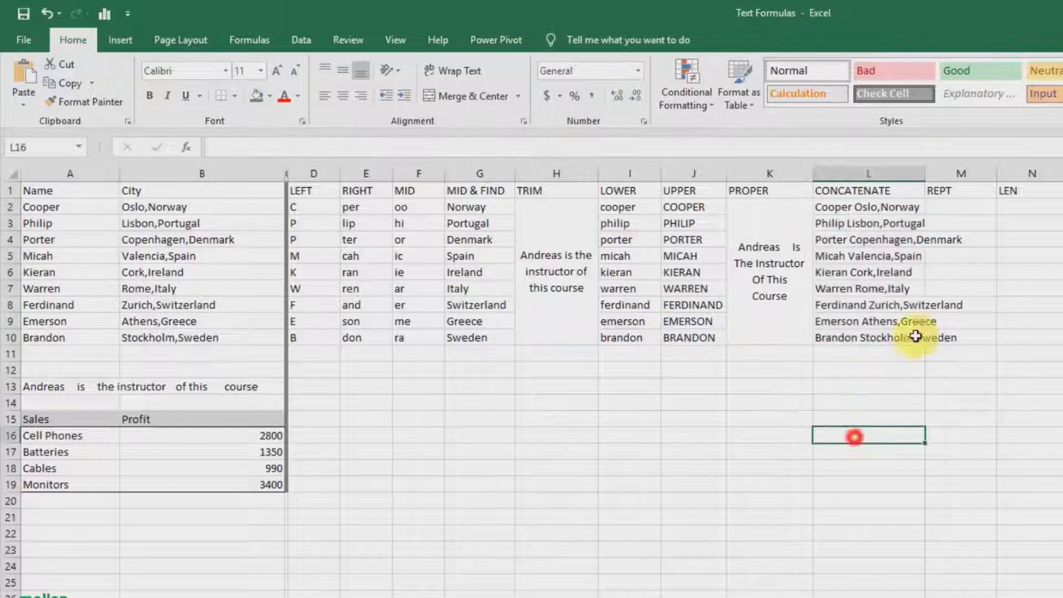
{"action": "double_click", "coordinate": [924, 177]}
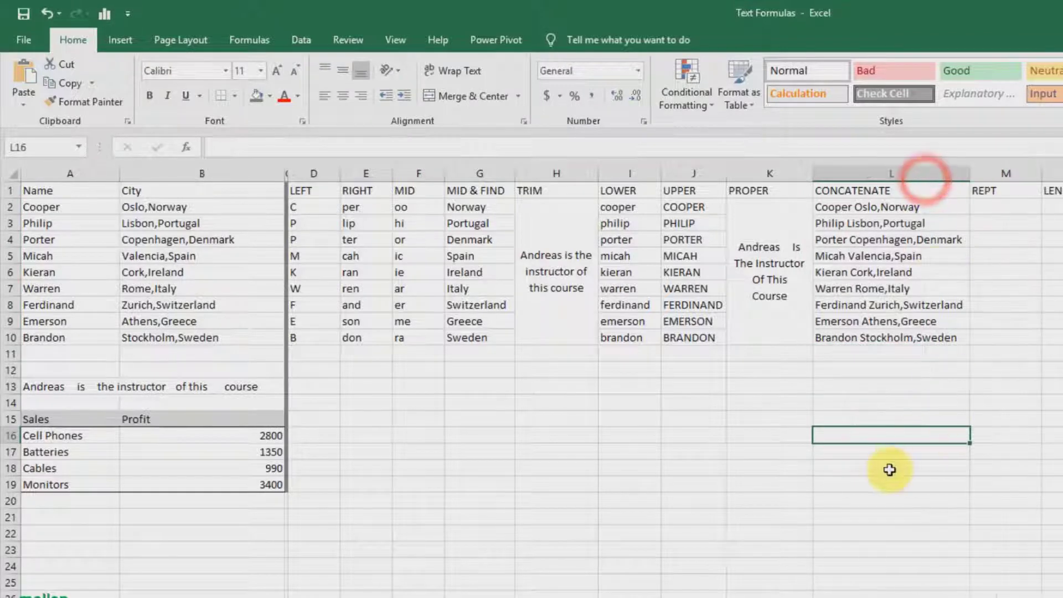
Step: Enter =REPT("|",10) in M2 to repeat the vertical bar character ten times
{"action": "left_click", "coordinate": [1022, 206]}
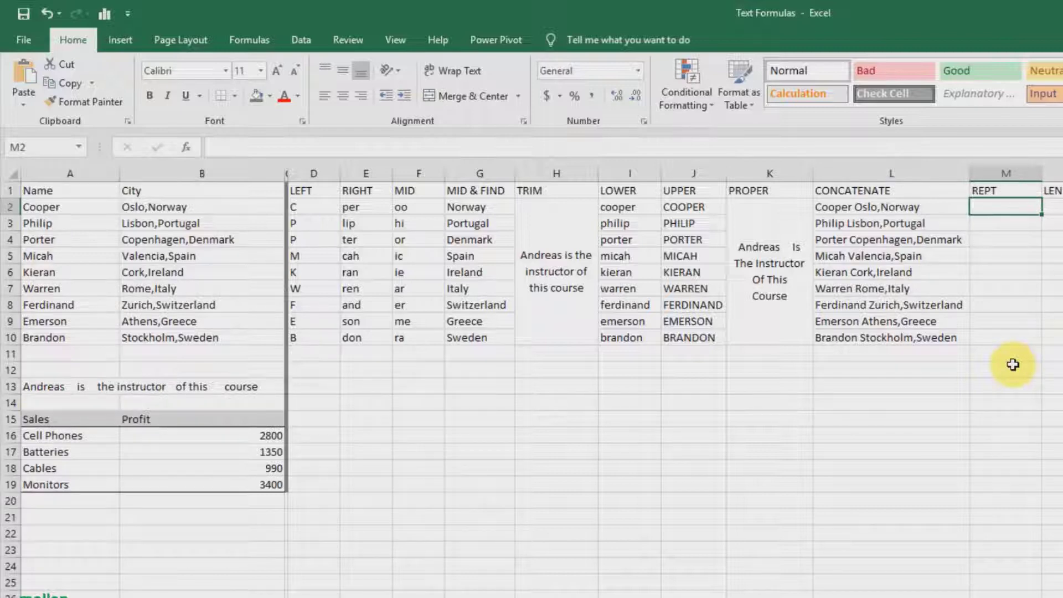
{"action": "type", "text": "=REP"}
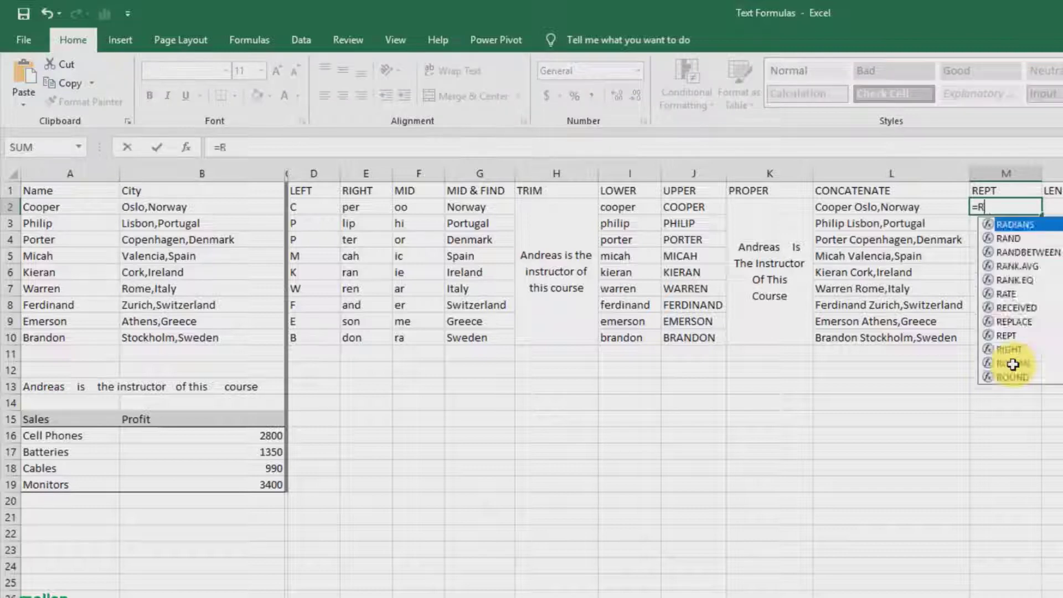
{"action": "type", "text": "T(\"|"}
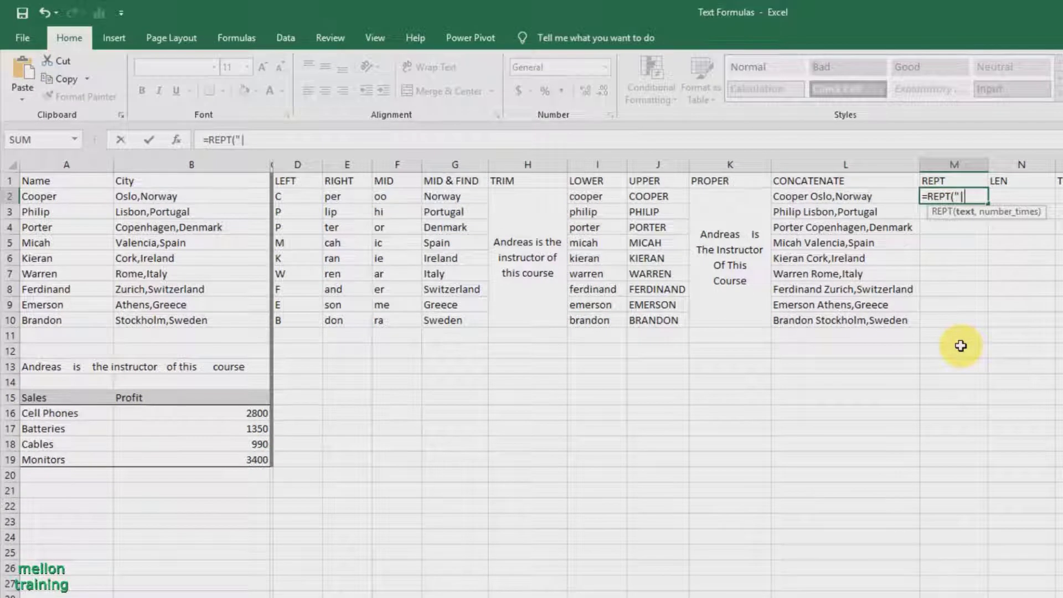
{"action": "type", "text": "\",10)"}
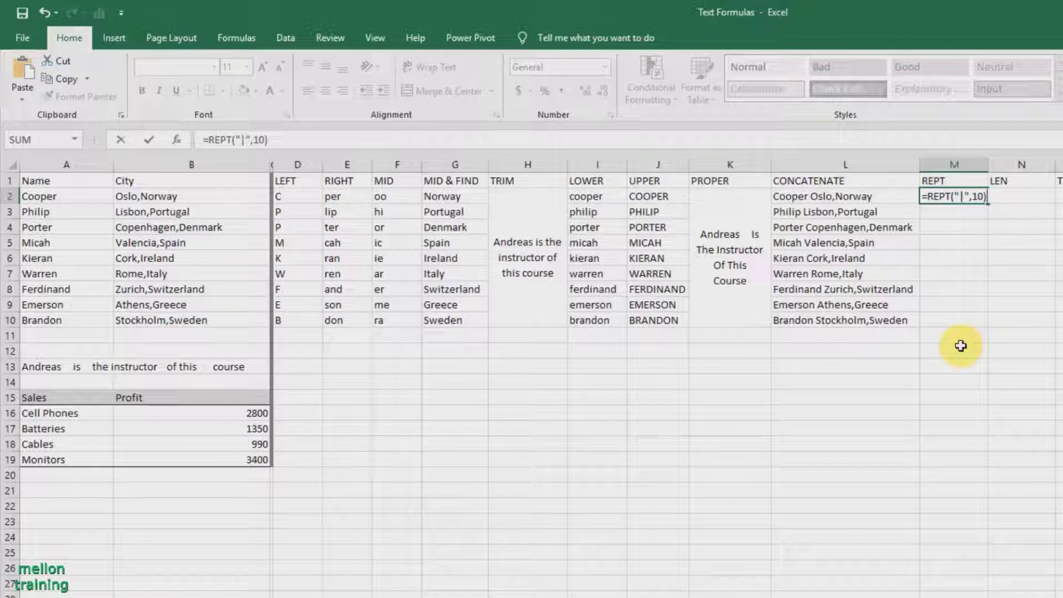
{"action": "key", "text": "Return"}
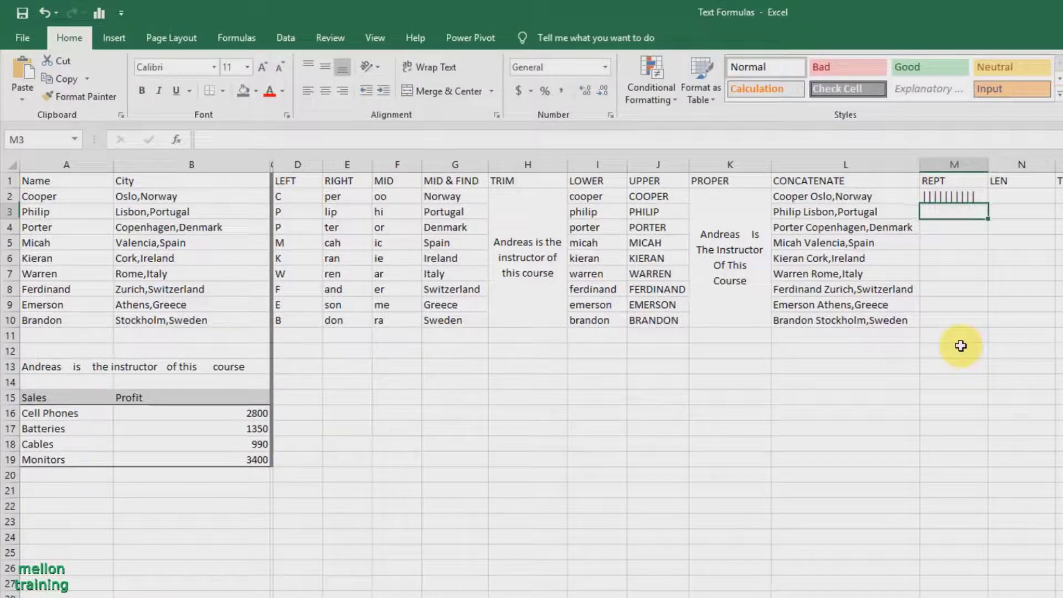
Step: Fill the REPT formula from M2 down to M10
{"action": "left_click", "coordinate": [973, 194]}
{"action": "left_click_drag", "start_coordinate": [990, 208], "coordinate": [957, 327]}
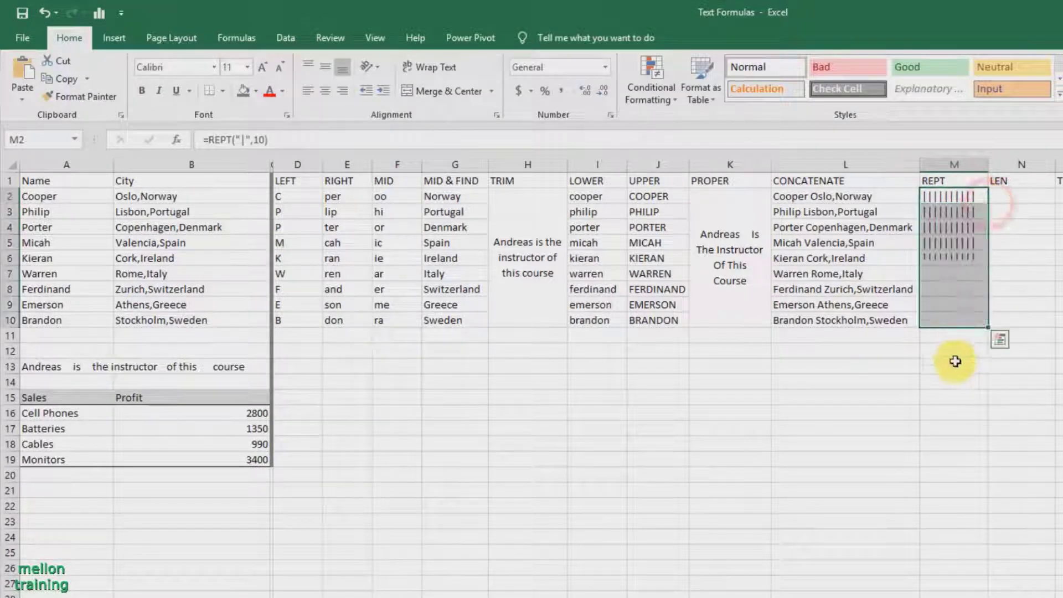
{"action": "left_click", "coordinate": [949, 381]}
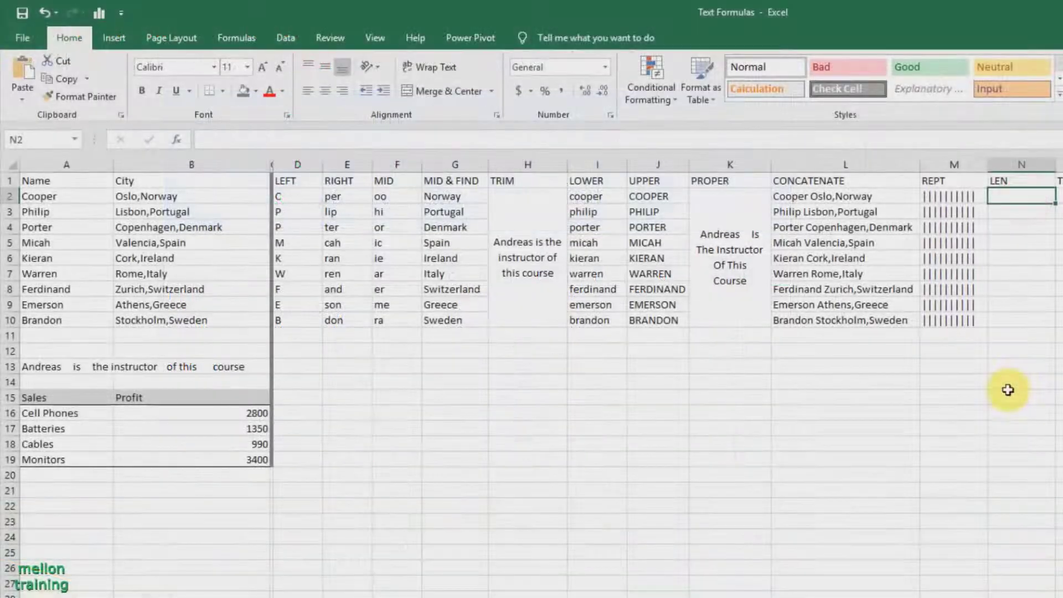
Step: Enter =LEN(A2) in N2 to count the characters of the name
{"action": "type", "text": "=LEN("}
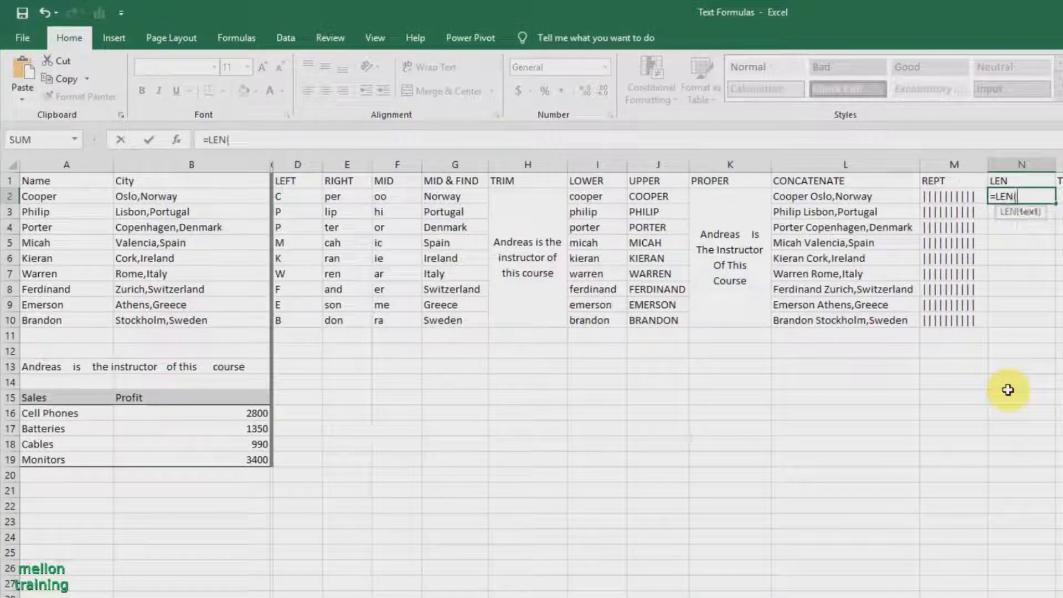
{"action": "type", "text": "A2"}
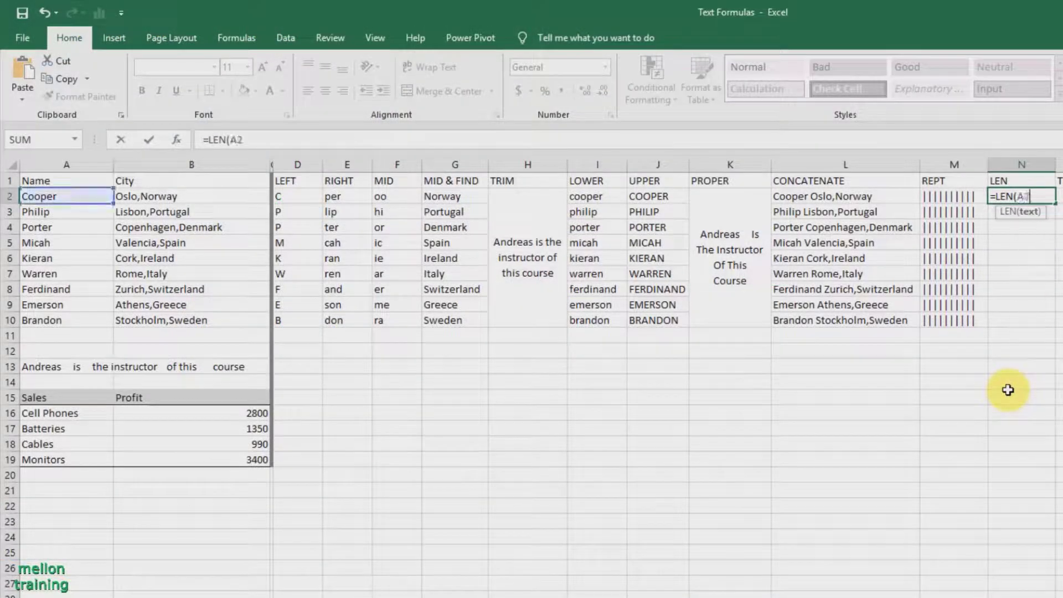
{"action": "key", "text": "Return"}
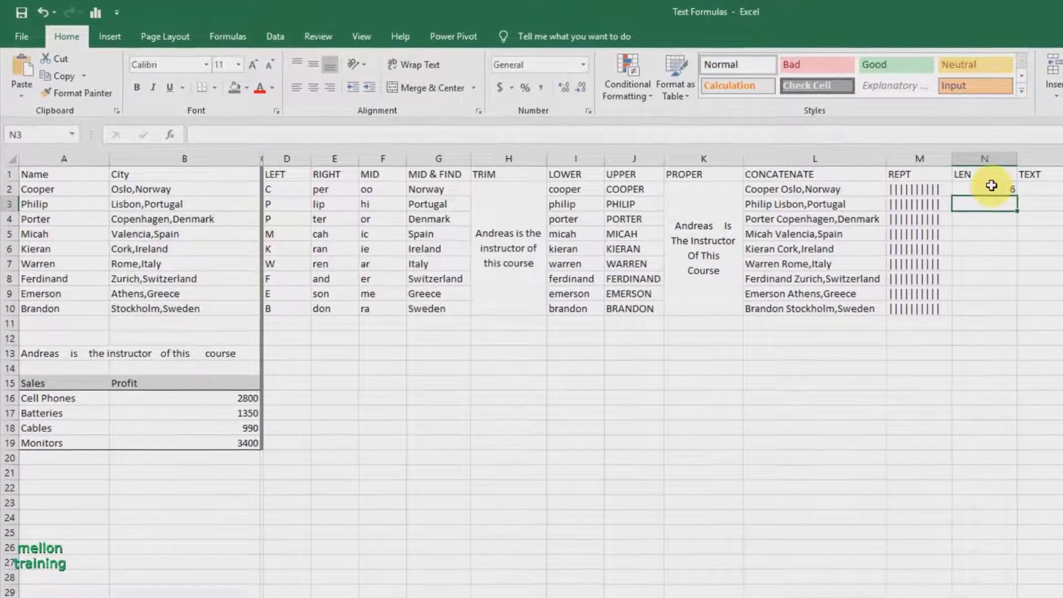
Step: Fill the LEN formula from N2 down to N10
{"action": "left_click", "coordinate": [990, 188]}
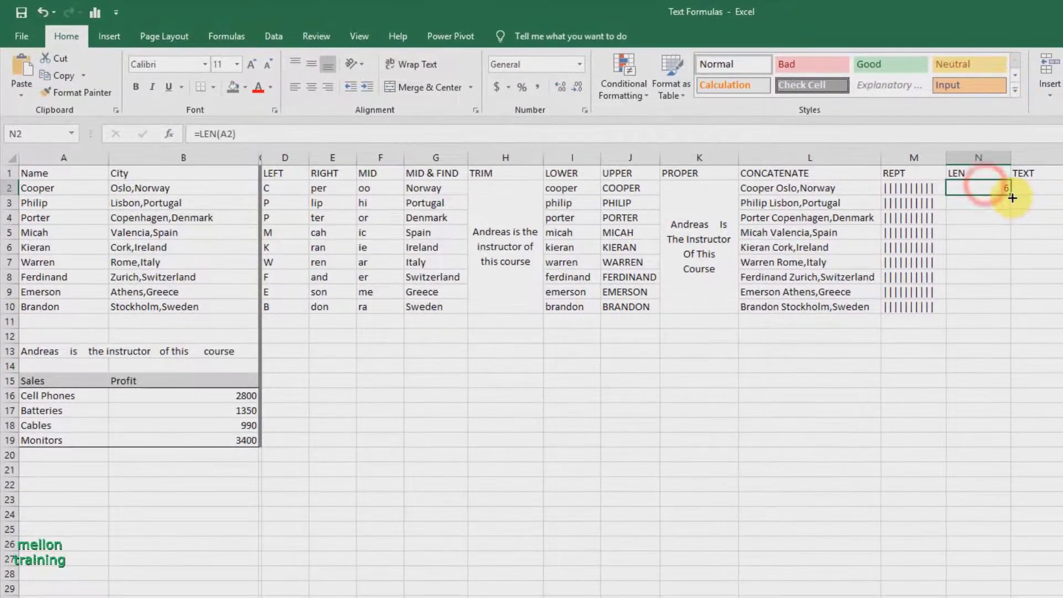
{"action": "left_click_drag", "start_coordinate": [1017, 197], "coordinate": [1021, 310]}
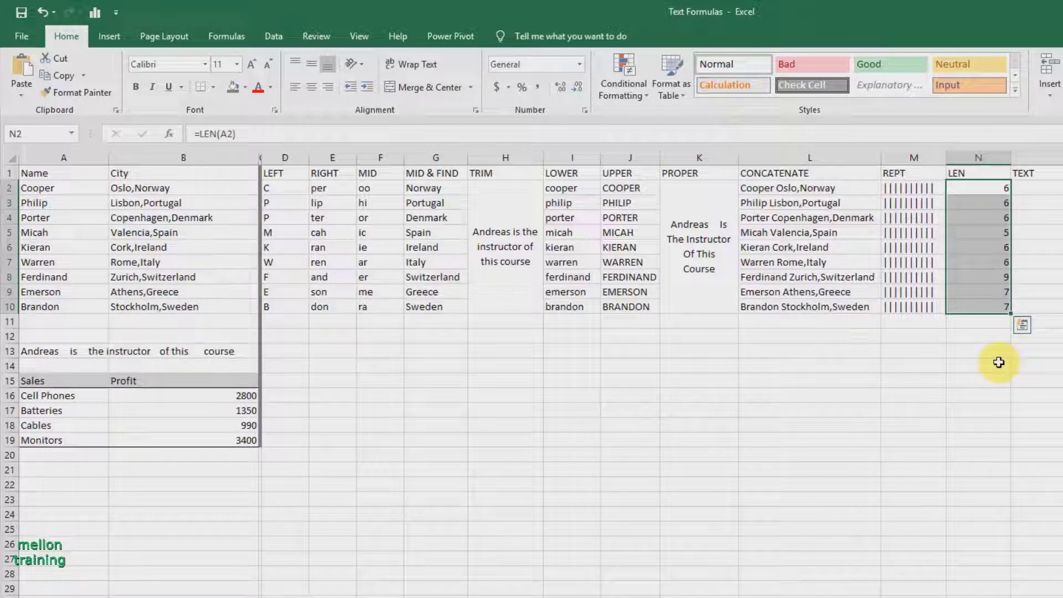
{"action": "left_click", "coordinate": [999, 362]}
Step: Enter =TEXT(B16,"#,000.00") in O2 to format the Cell Phones profit as text with a thousands separator and two decimals
{"action": "left_click", "coordinate": [1052, 189]}
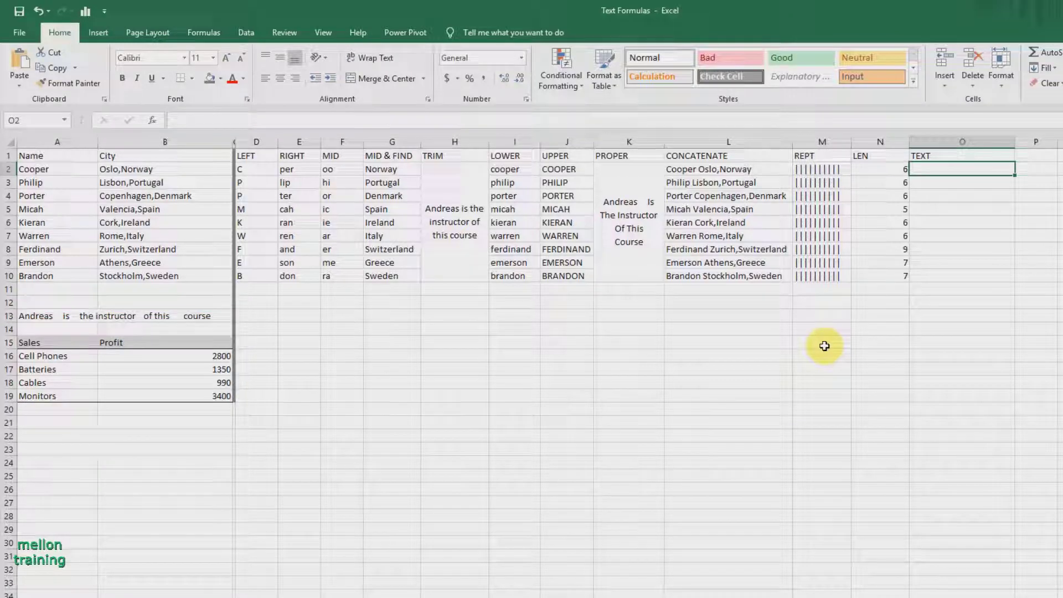
{"action": "type", "text": "=TEXT"}
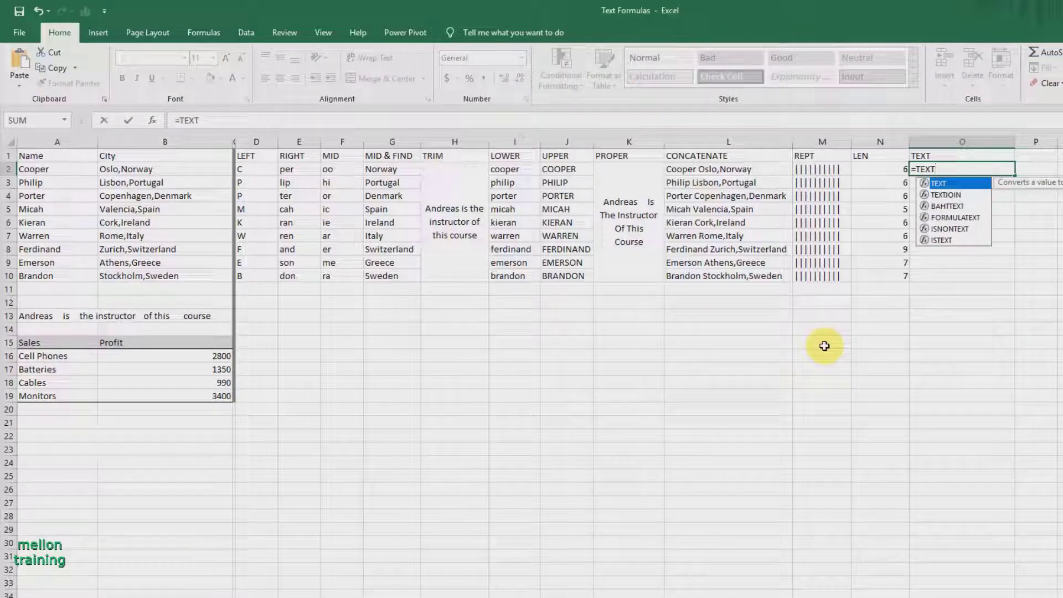
{"action": "type", "text": "("}
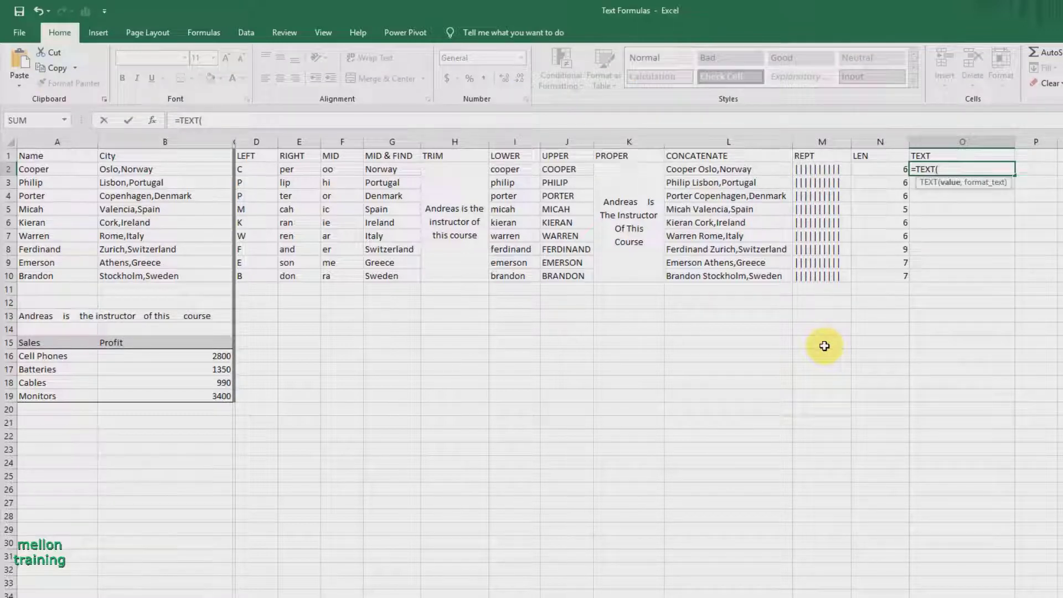
{"action": "type", "text": "B16"}
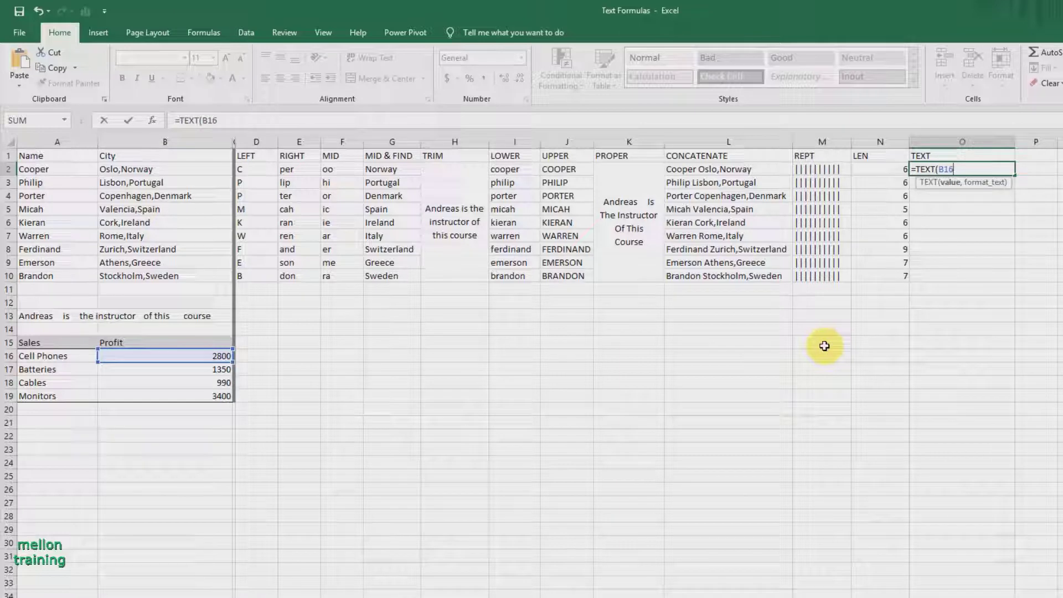
{"action": "type", "text": ",\""}
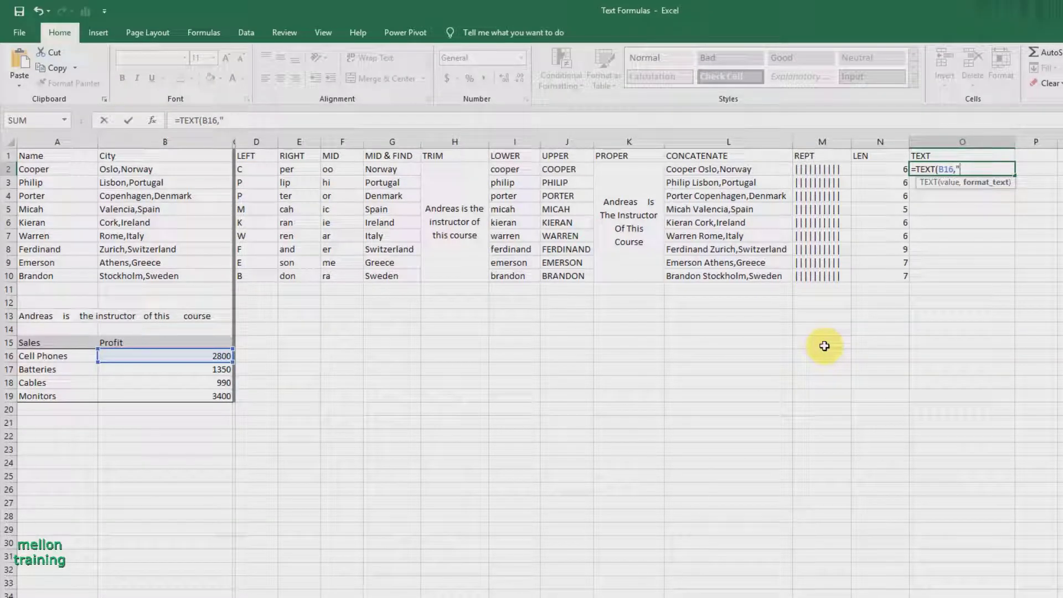
{"action": "type", "text": "#,000."}
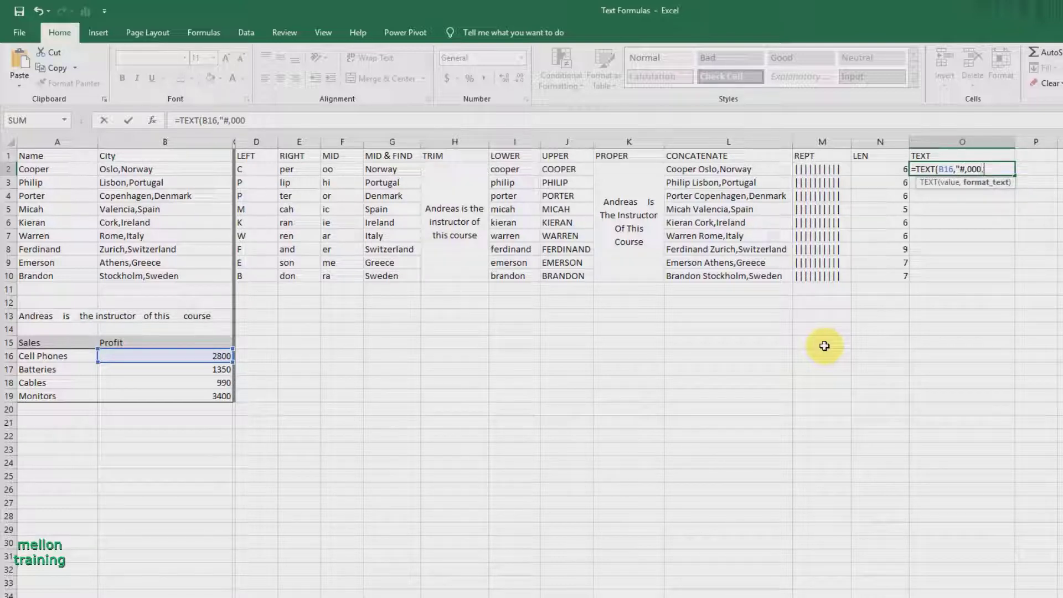
{"action": "type", "text": "00\")"}
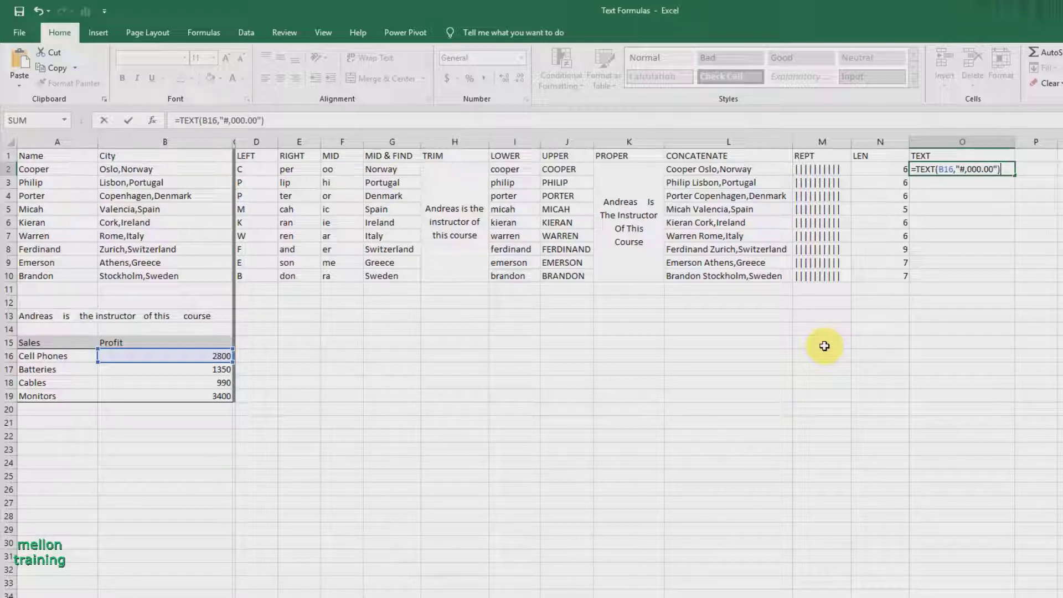
{"action": "key", "text": "Return"}
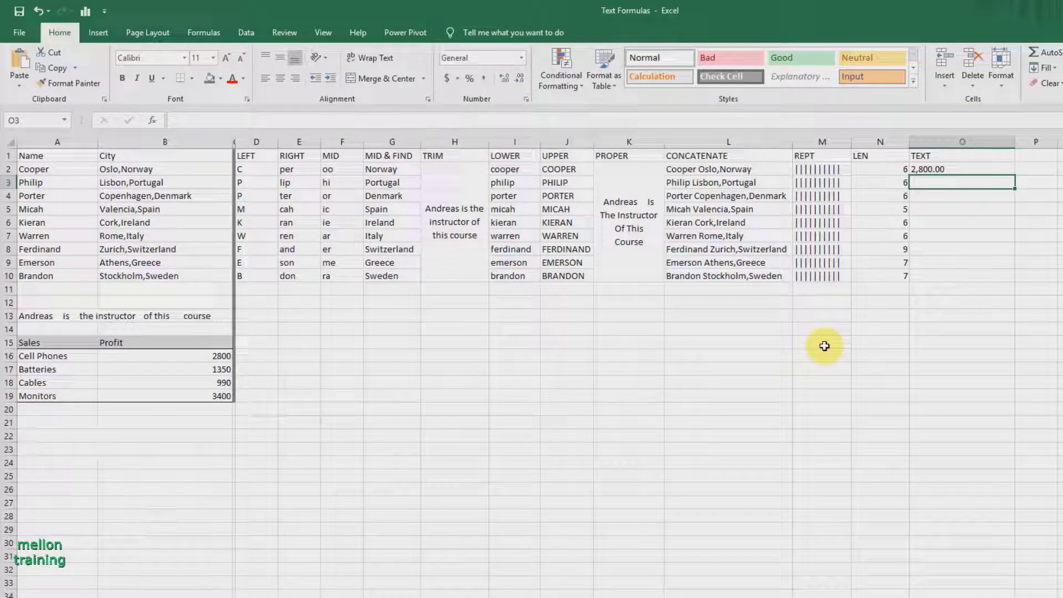
Step: Examine the Custom number format codes available for B16 in the Format Cells dialog, and close it without choosing another format
{"action": "right_click", "coordinate": [185, 357]}
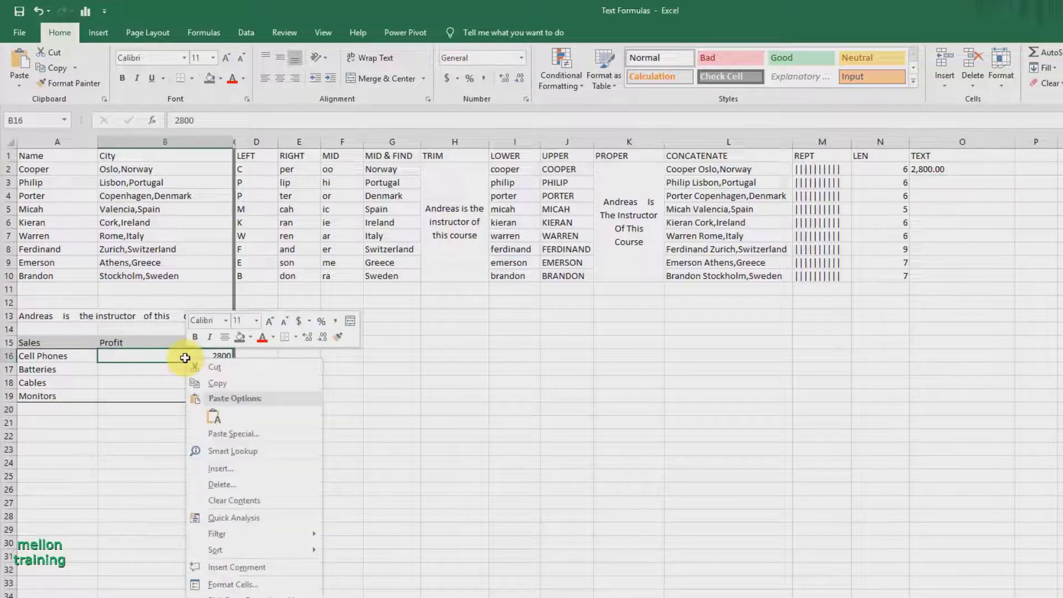
{"action": "left_click", "coordinate": [260, 582]}
{"action": "left_click_drag", "start_coordinate": [253, 415], "coordinate": [424, 322]}
{"action": "left_click", "coordinate": [274, 469]}
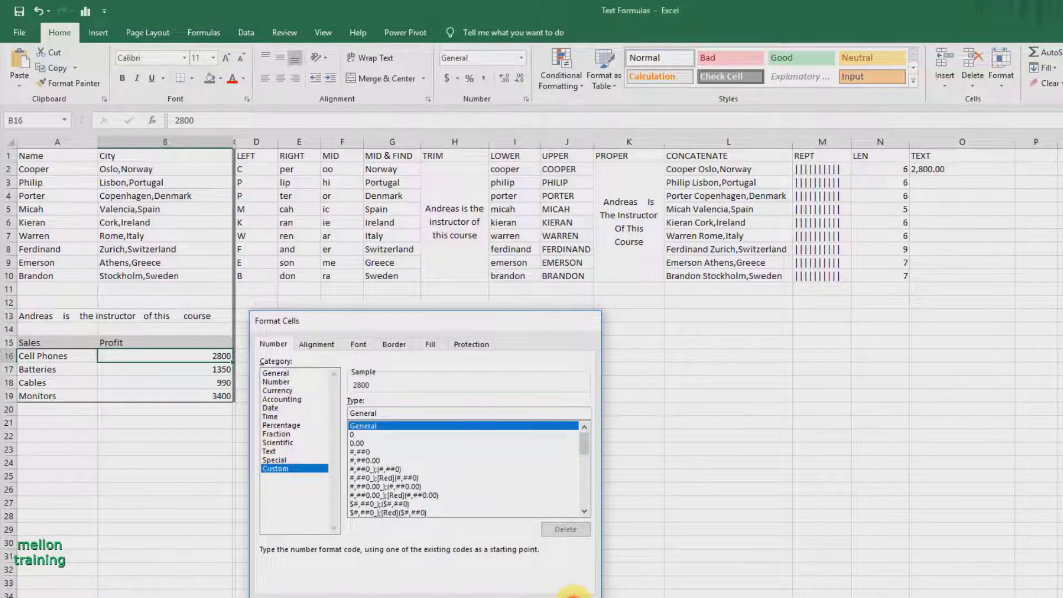
{"action": "left_click", "coordinate": [573, 591]}
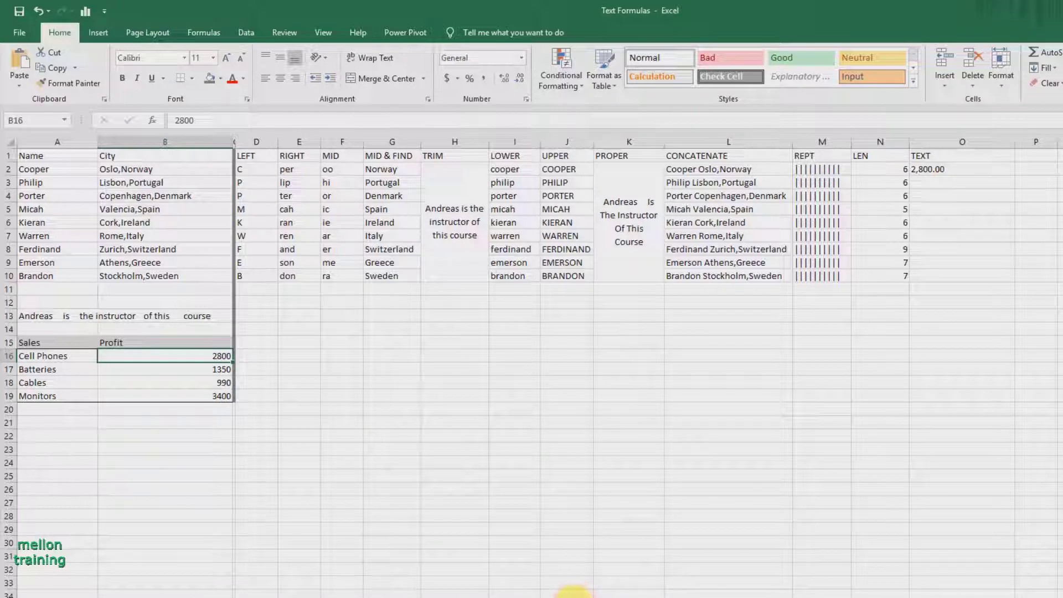
Step: Enter ="Prifit for "&A16&" is "&TEXT(B16,"#,00") in O3 to combine a label with the formatted Cell Phones profit
{"action": "left_click", "coordinate": [933, 185]}
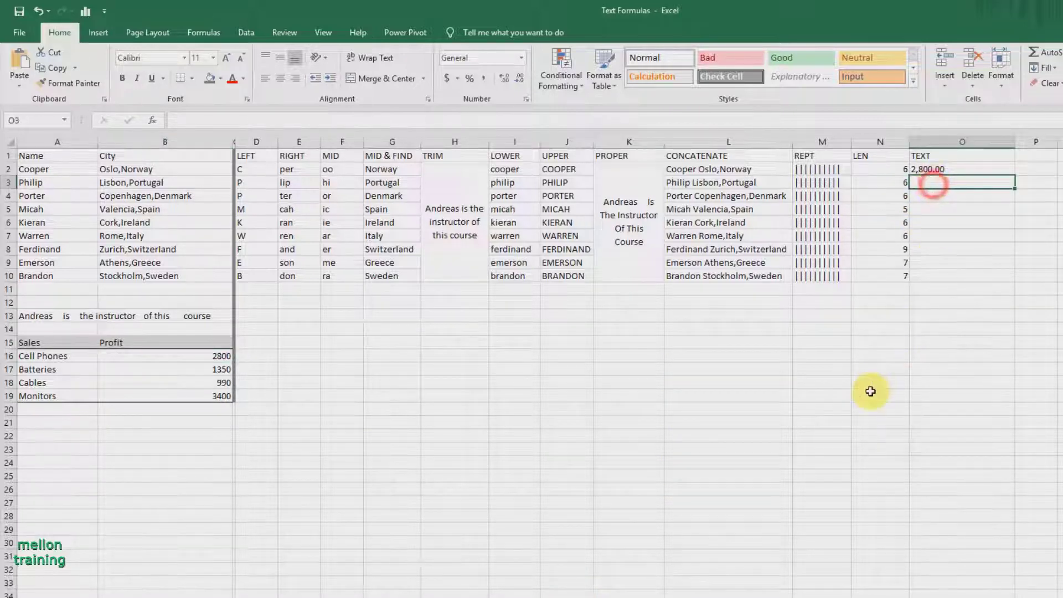
{"action": "type", "text": "=\""}
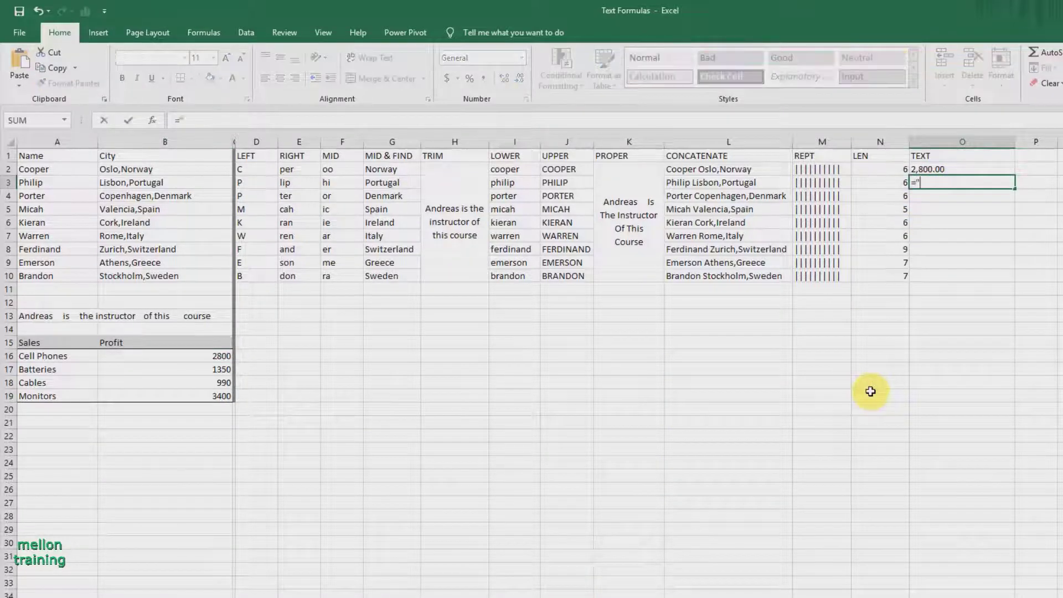
{"action": "type", "text": "Prifit for"}
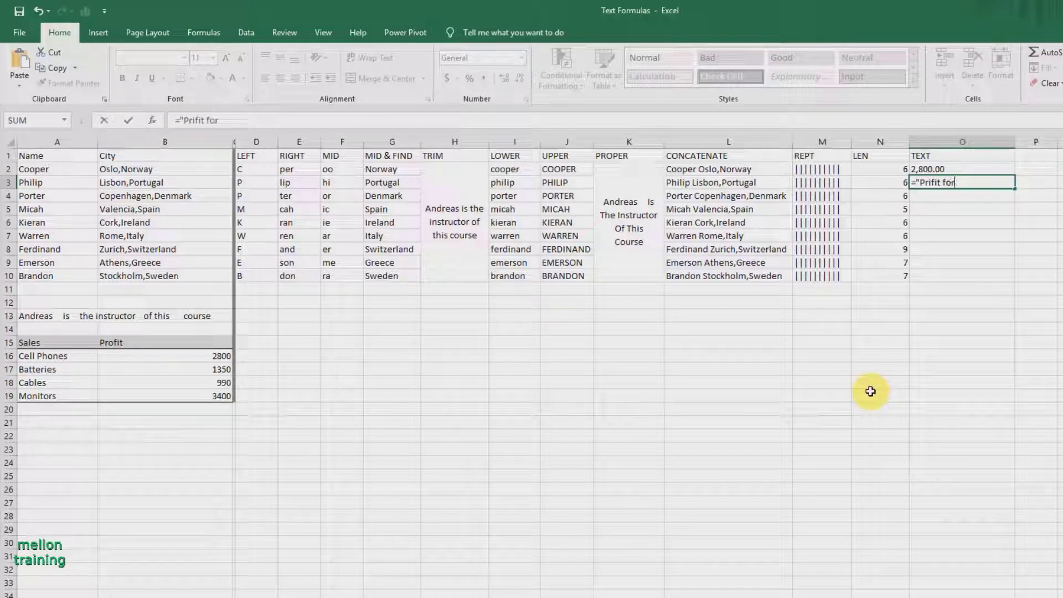
{"action": "key", "text": "alt"}
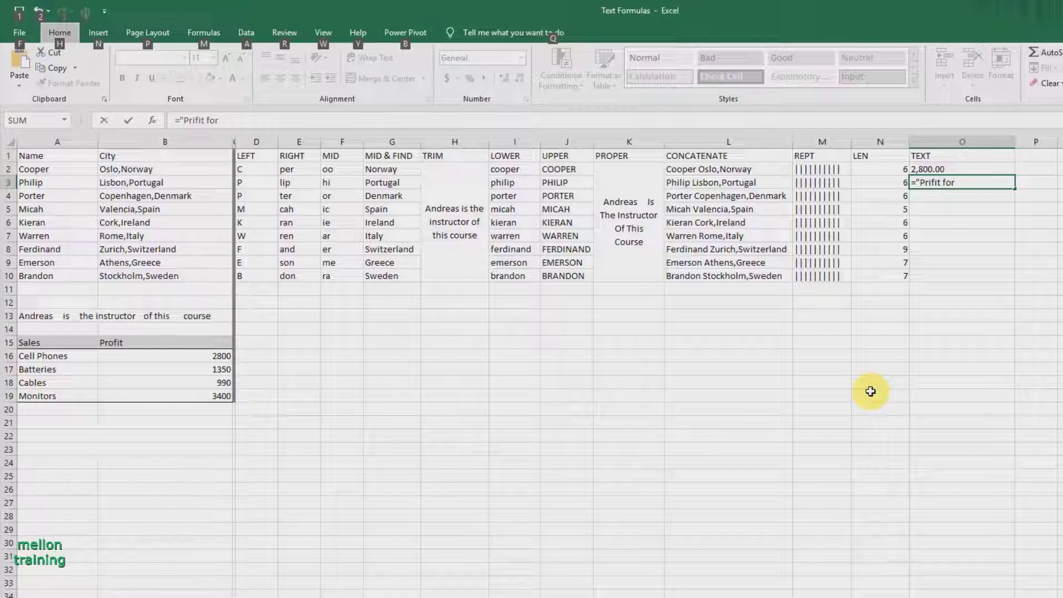
{"action": "left_click", "coordinate": [959, 184]}
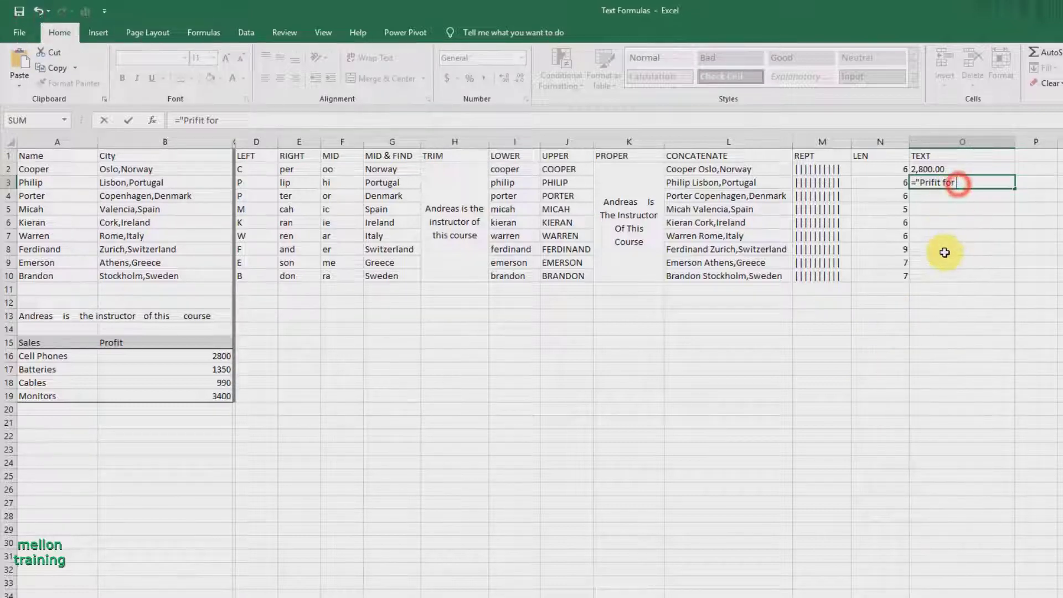
{"action": "type", "text": "\"&A16"}
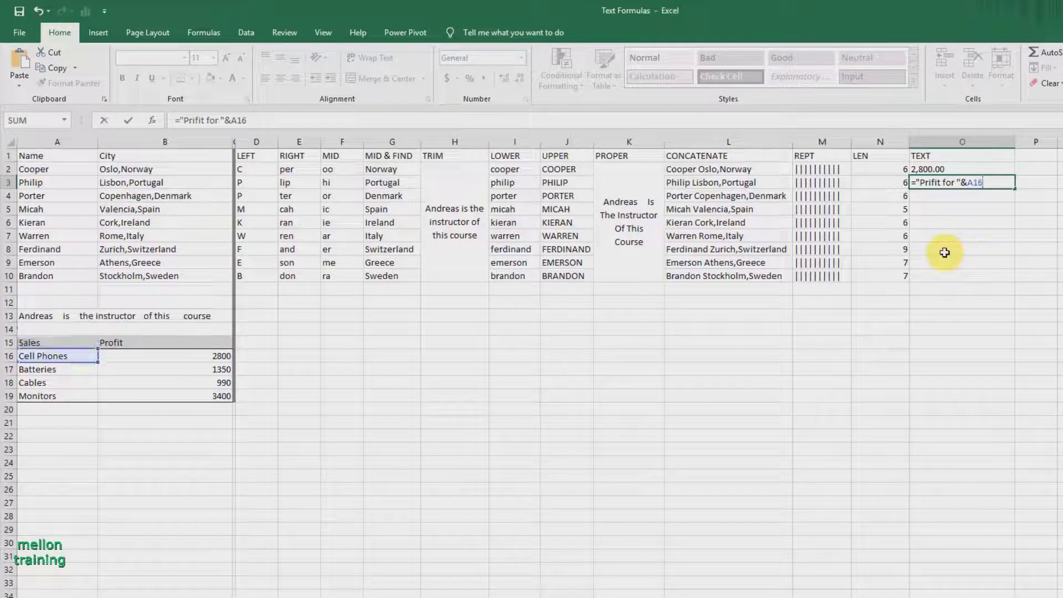
{"action": "type", "text": "&\" is \""}
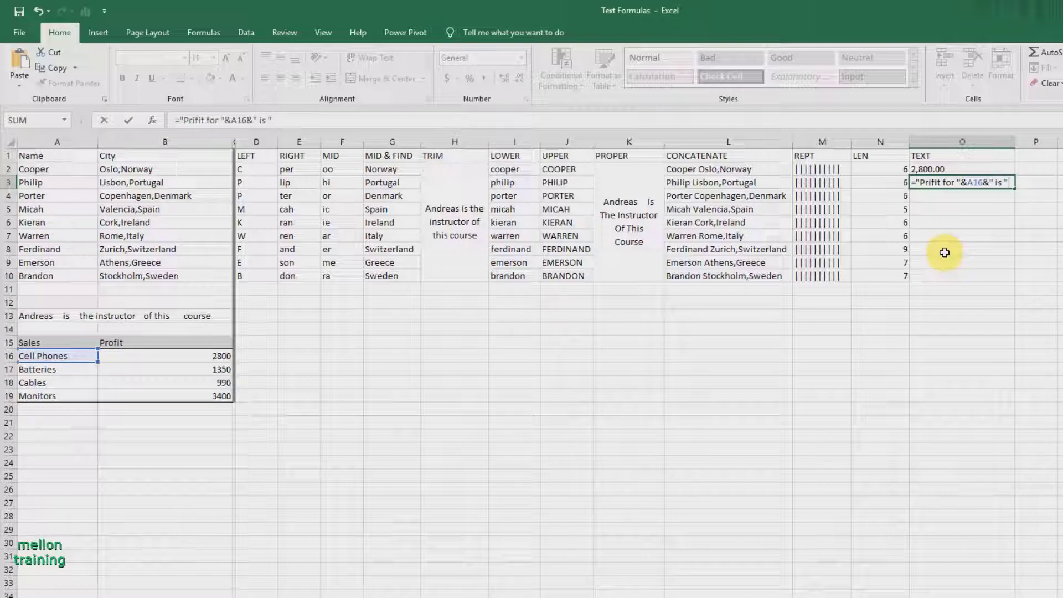
{"action": "type", "text": "&"}
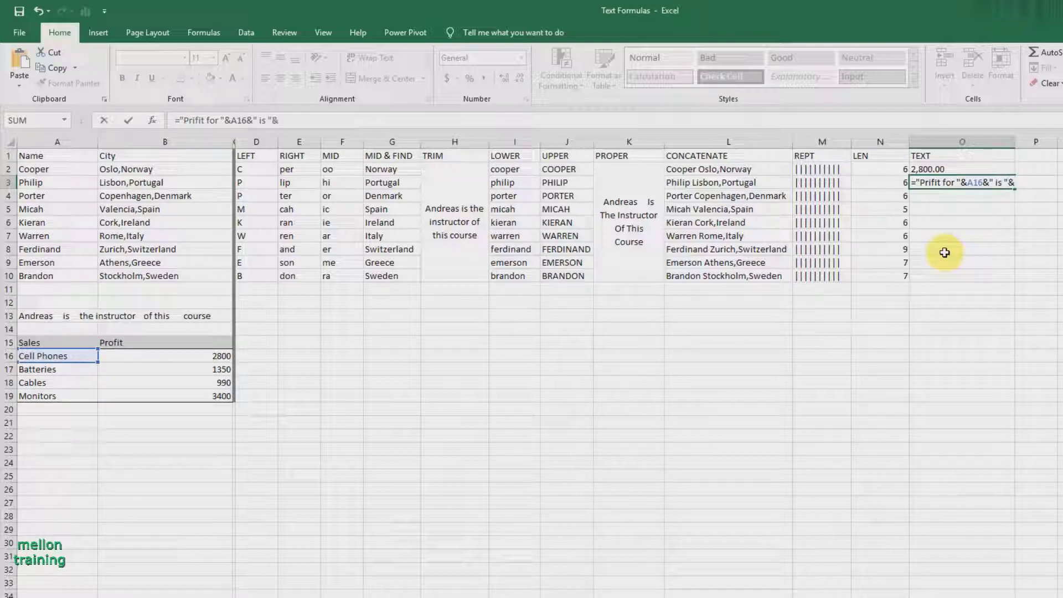
{"action": "type", "text": "T"}
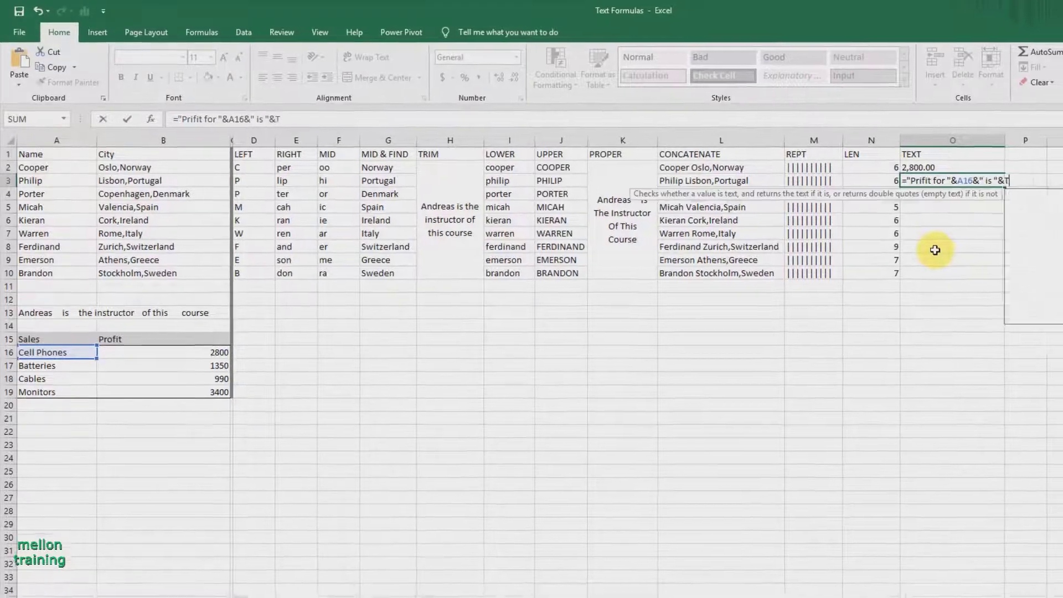
{"action": "type", "text": "EXT("}
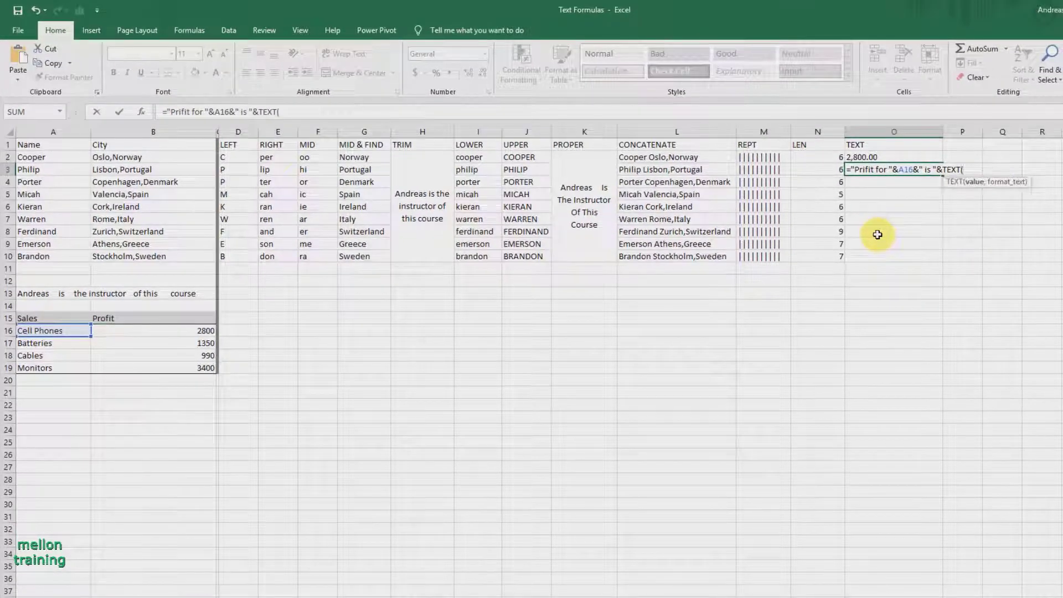
{"action": "type", "text": "B16"}
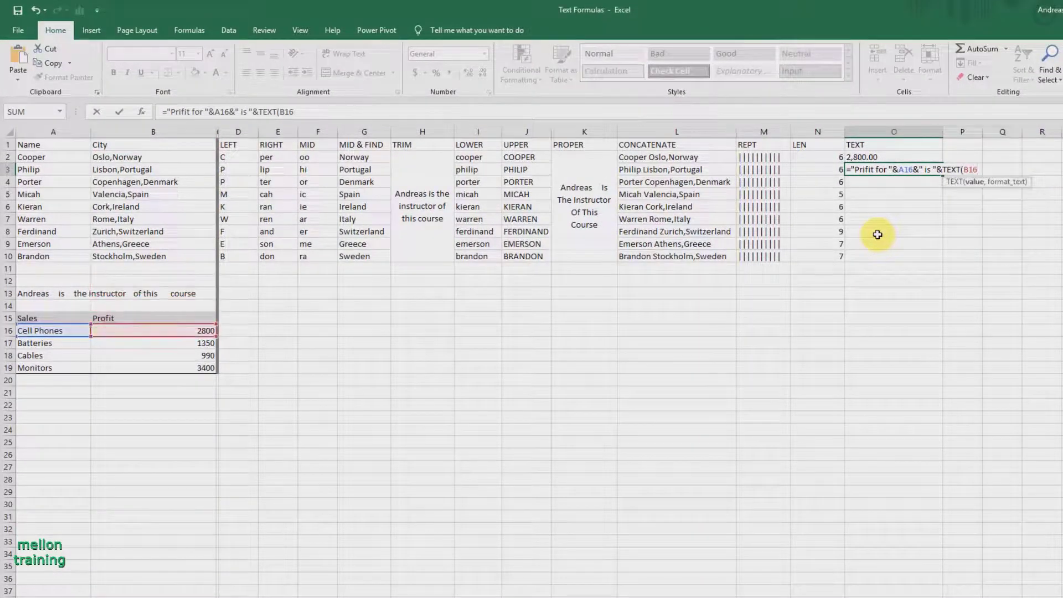
{"action": "type", "text": ",\"#,00\""}
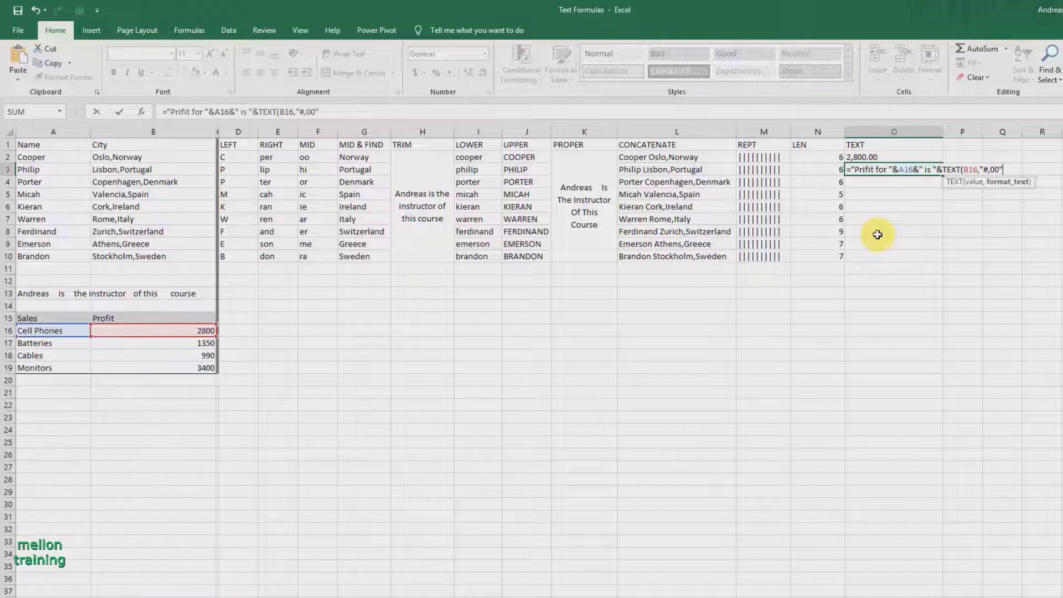
{"action": "type", "text": ")"}
{"action": "key", "text": "Return"}
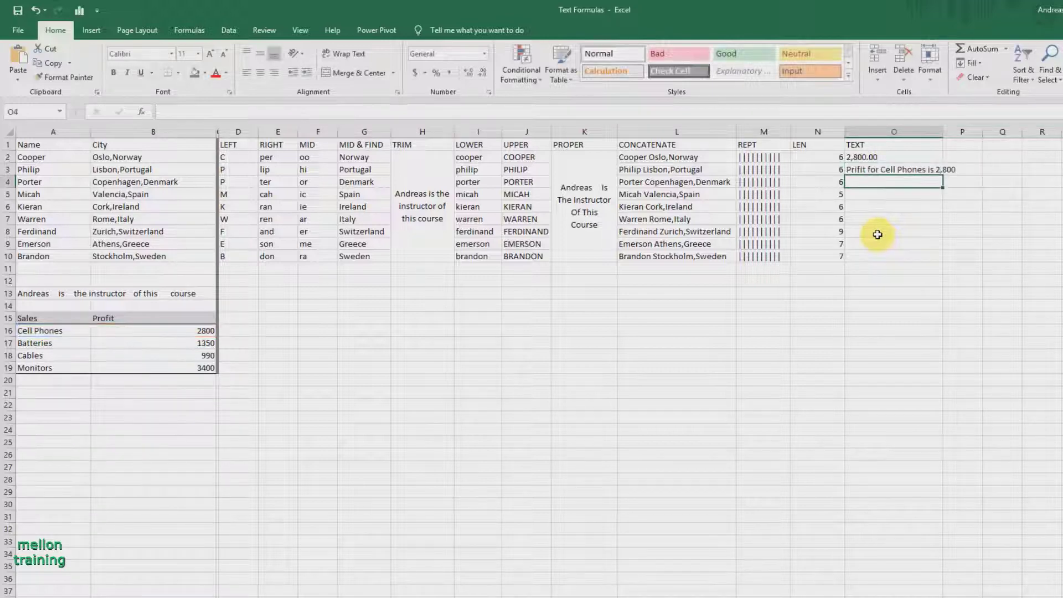
Step: Correct "Prifit" to "Profit" in the O3 formula and autofit the width of column O
{"action": "left_click", "coordinate": [861, 170]}
{"action": "double_click", "coordinate": [860, 170]}
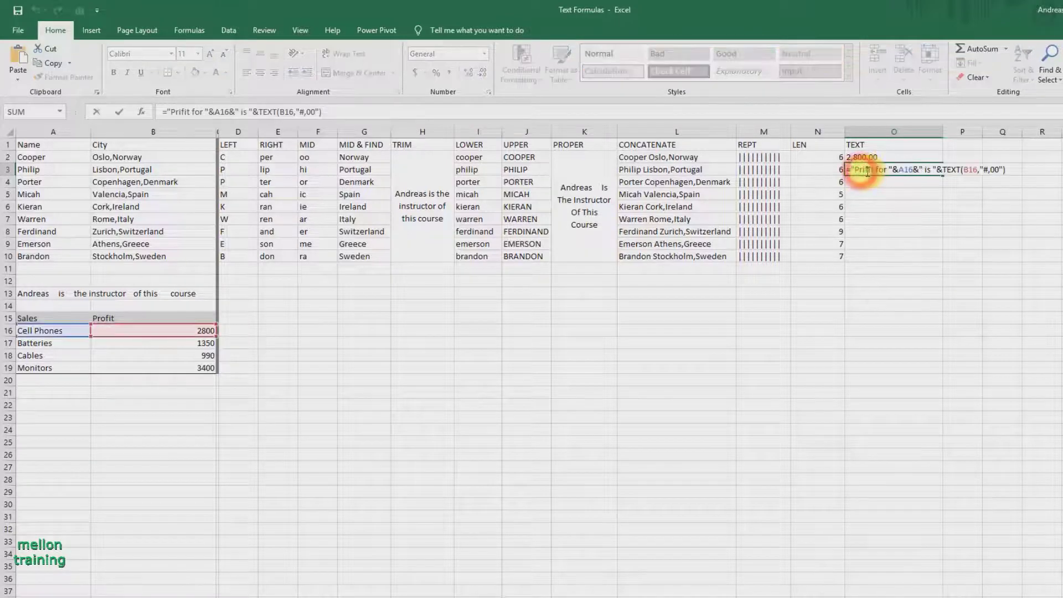
{"action": "key", "text": "BackSpace"}
{"action": "type", "text": "o"}
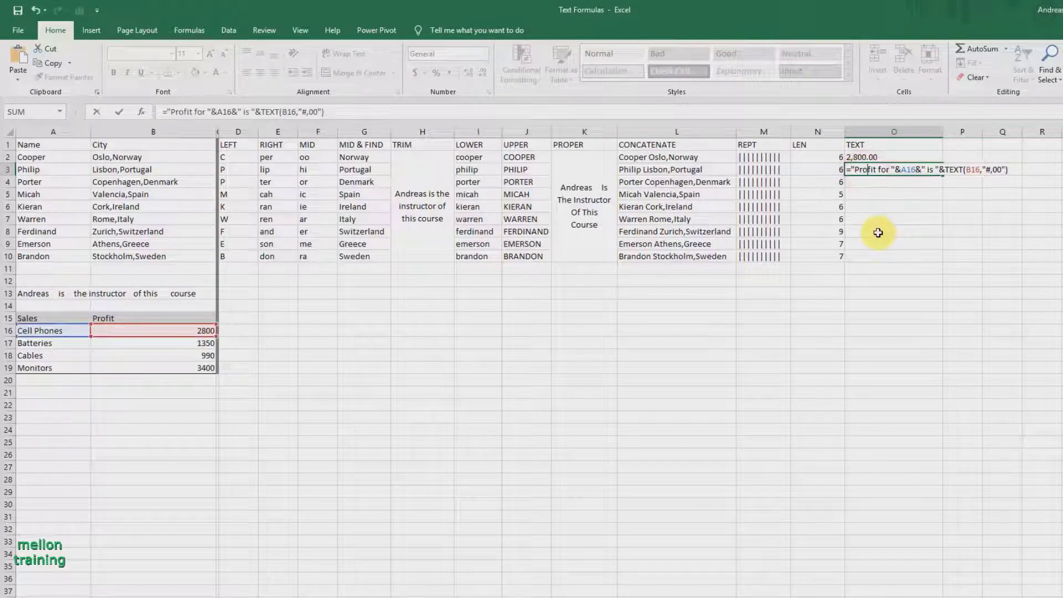
{"action": "key", "text": "Return"}
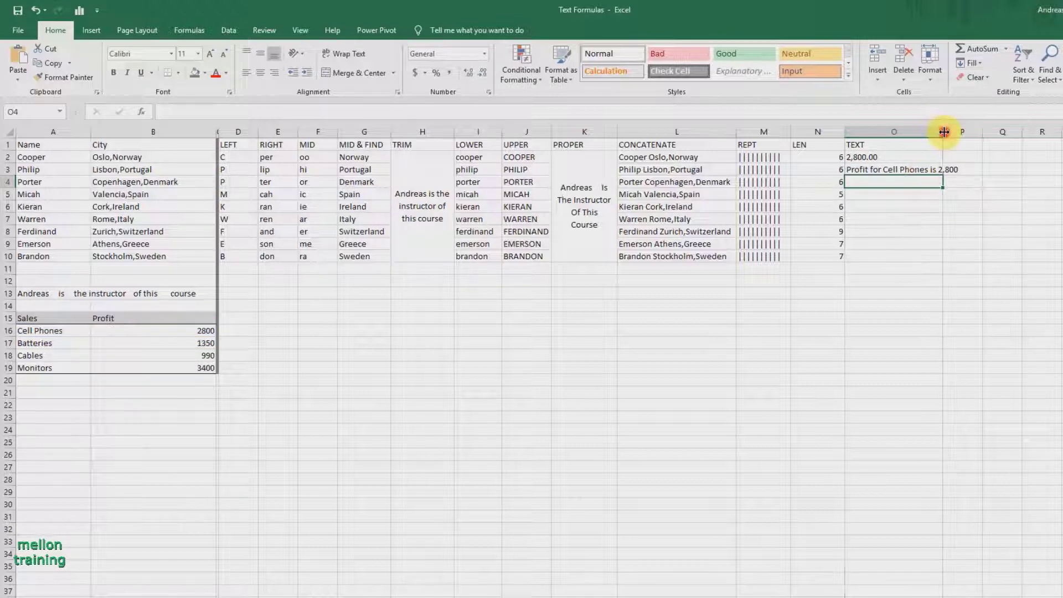
{"action": "double_click", "coordinate": [943, 131]}
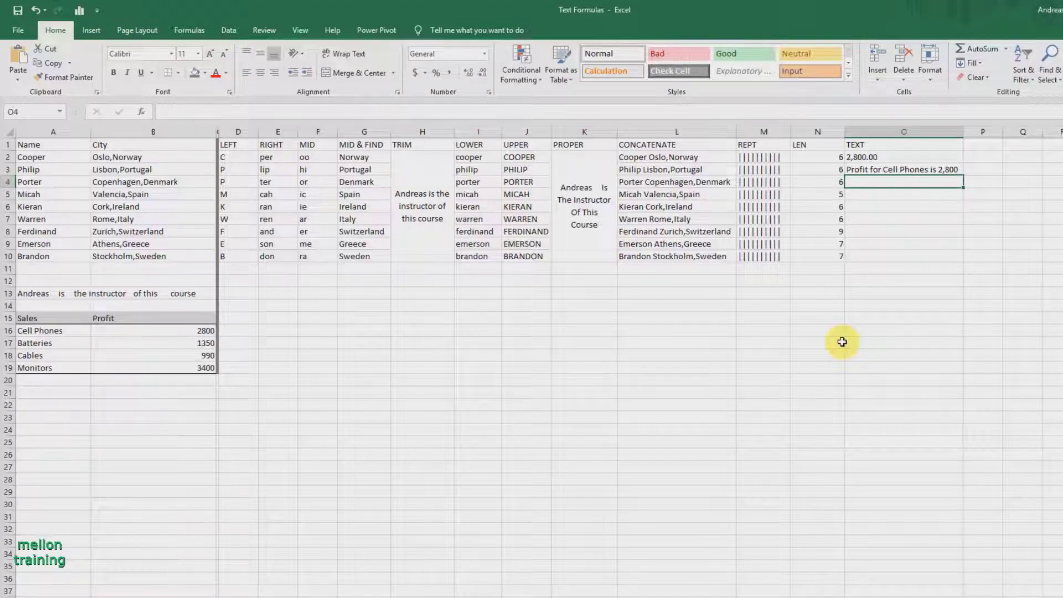
Step: Preview the Custom format codes 0.00, #,##0, #,##0.00 and #,##0_);(#,##0) on the Monitors profit in B19, cancel without applying any, and select O4
{"action": "left_click", "coordinate": [170, 367]}
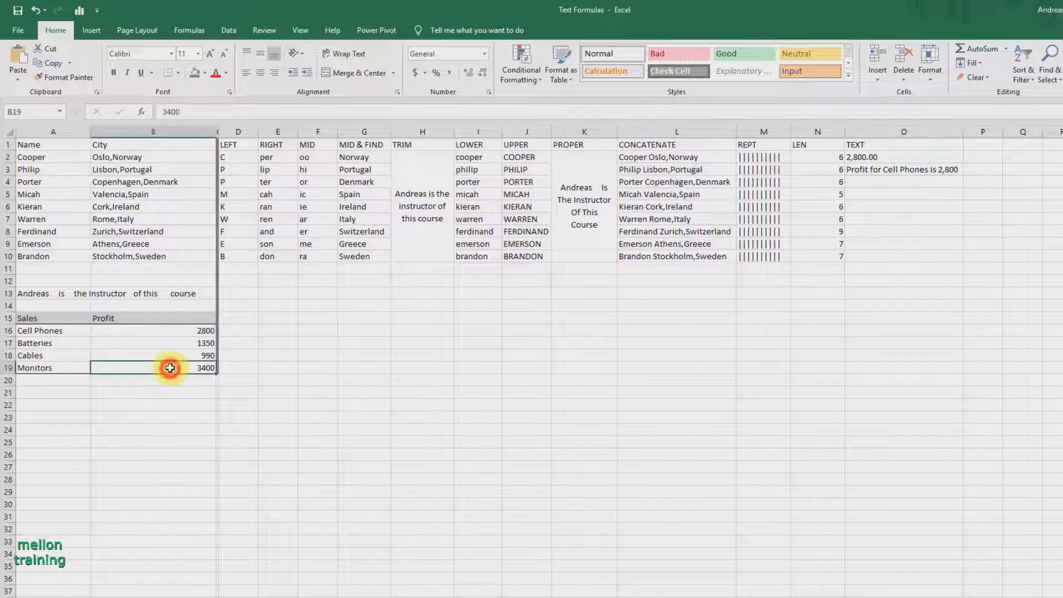
{"action": "right_click", "coordinate": [170, 367]}
{"action": "left_click", "coordinate": [250, 579]}
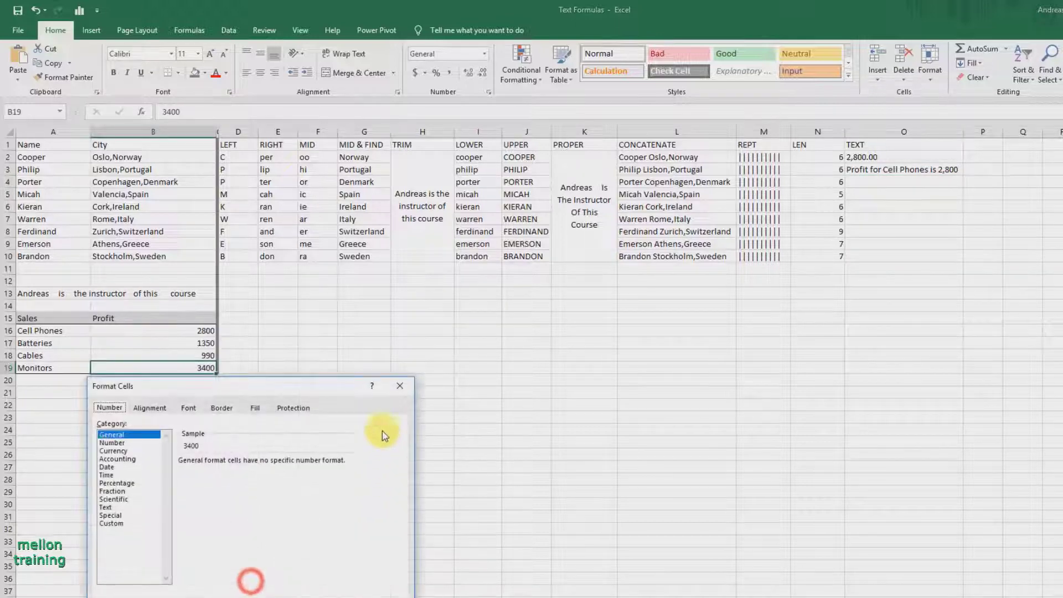
{"action": "left_click_drag", "start_coordinate": [320, 387], "coordinate": [472, 286]}
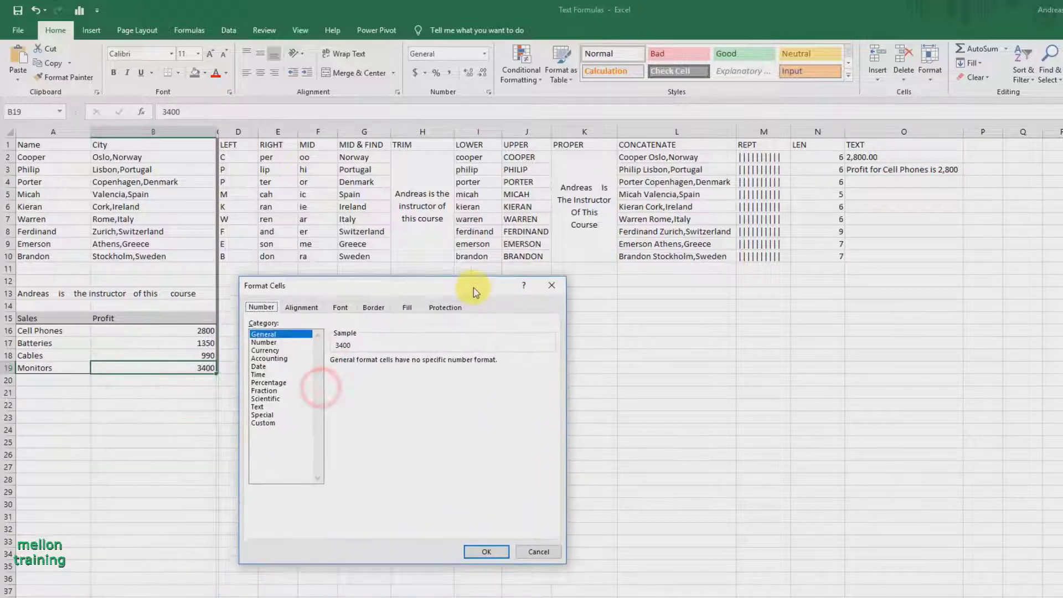
{"action": "left_click", "coordinate": [265, 423]}
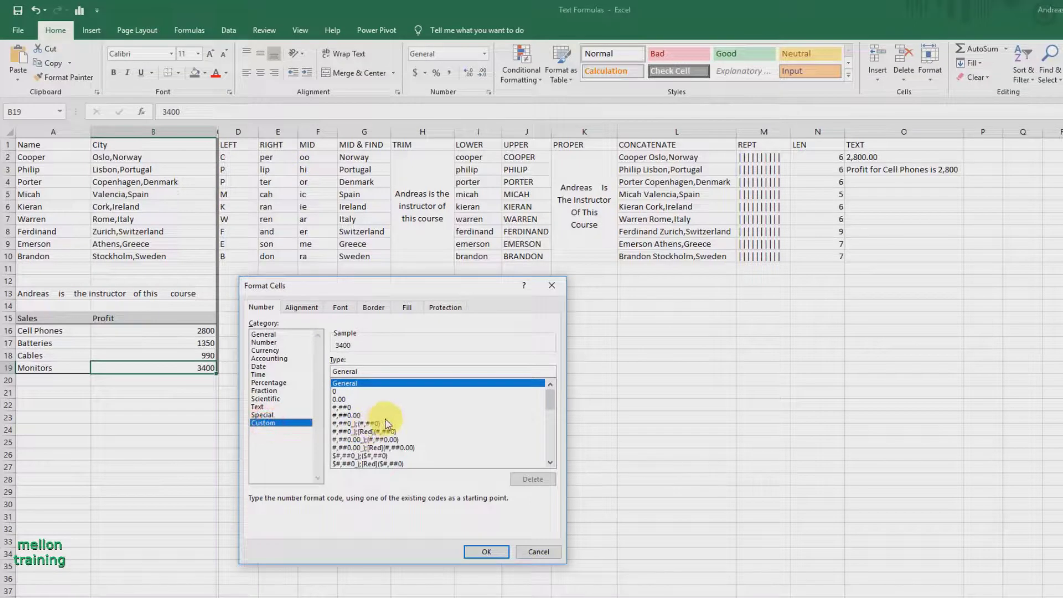
{"action": "left_click", "coordinate": [342, 400]}
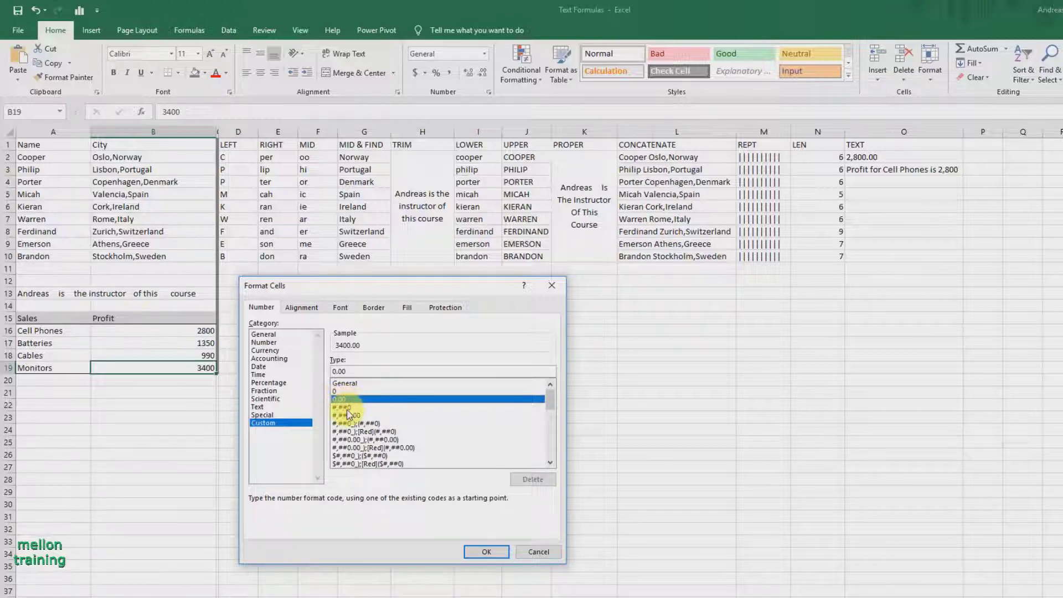
{"action": "left_click", "coordinate": [347, 408]}
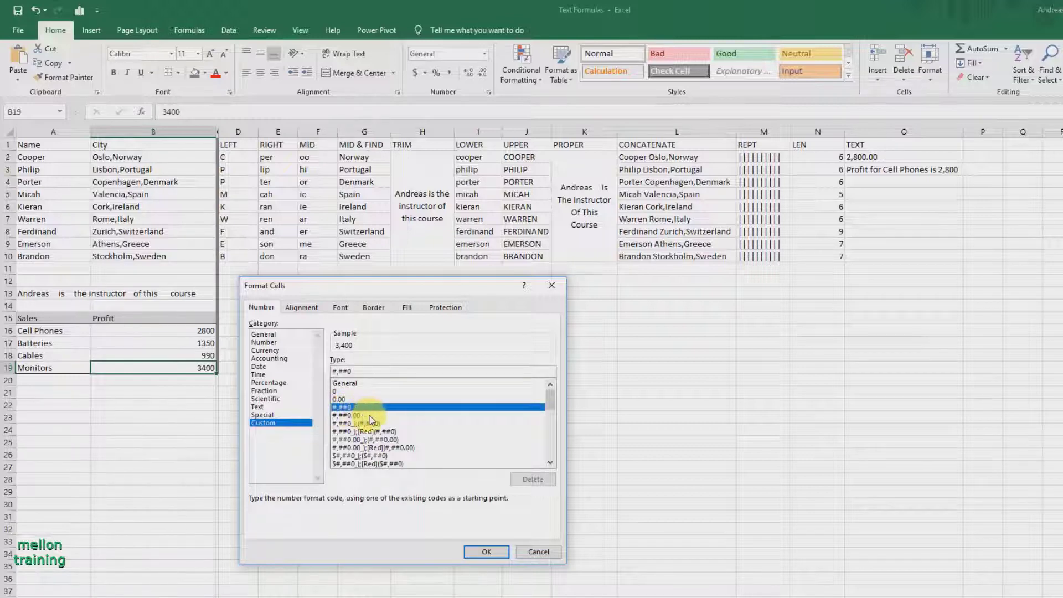
{"action": "left_click", "coordinate": [362, 417]}
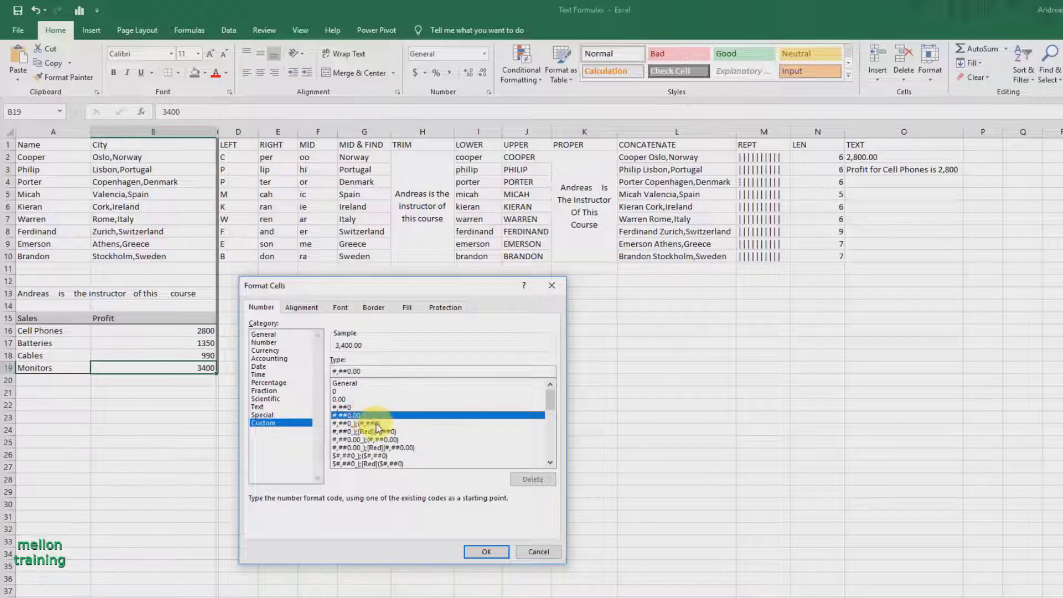
{"action": "left_click", "coordinate": [376, 424]}
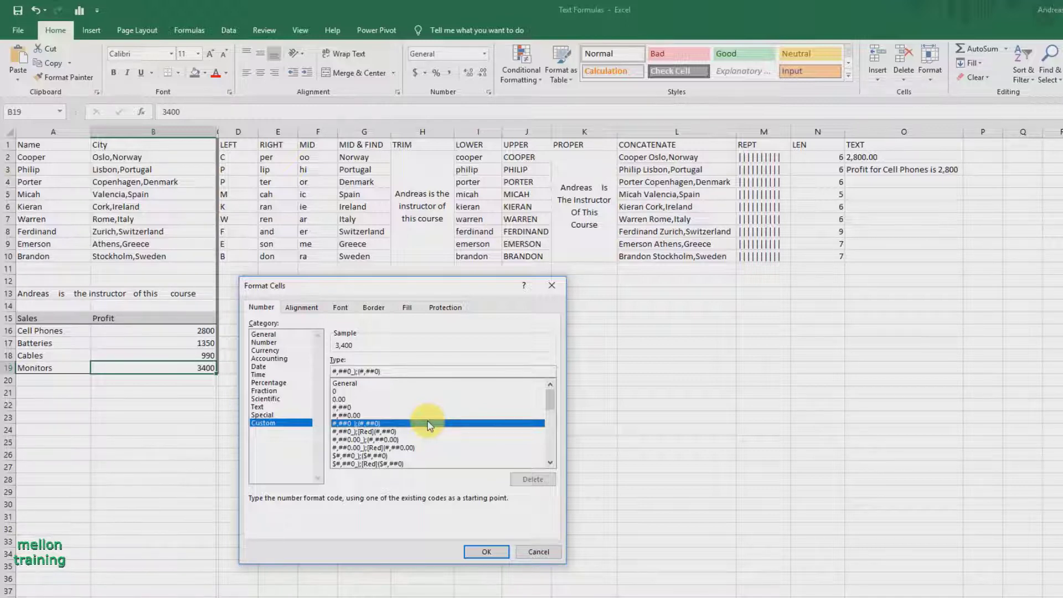
{"action": "left_click", "coordinate": [540, 548]}
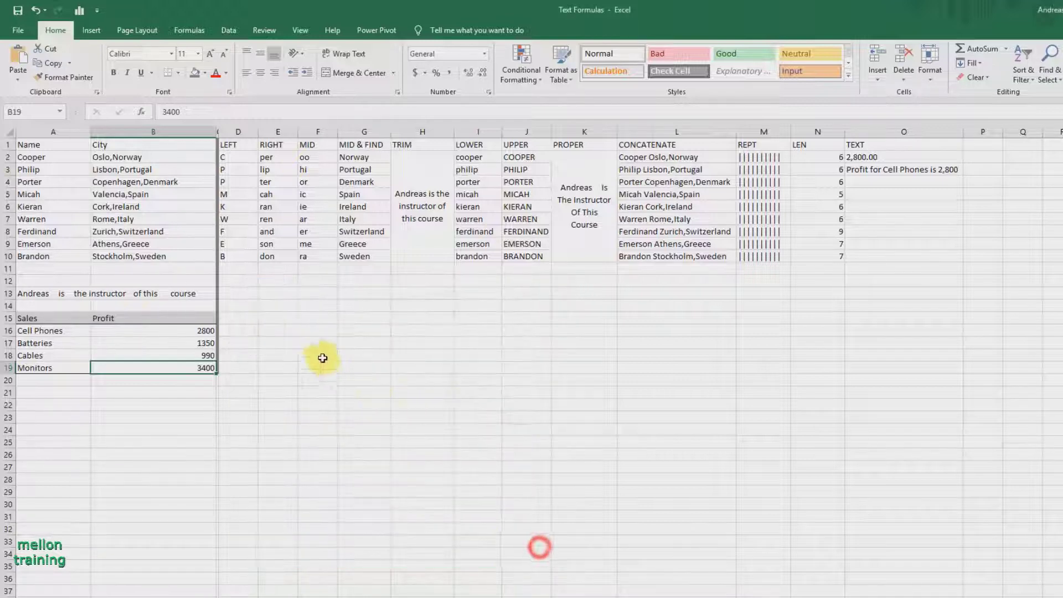
{"action": "left_click", "coordinate": [868, 182]}
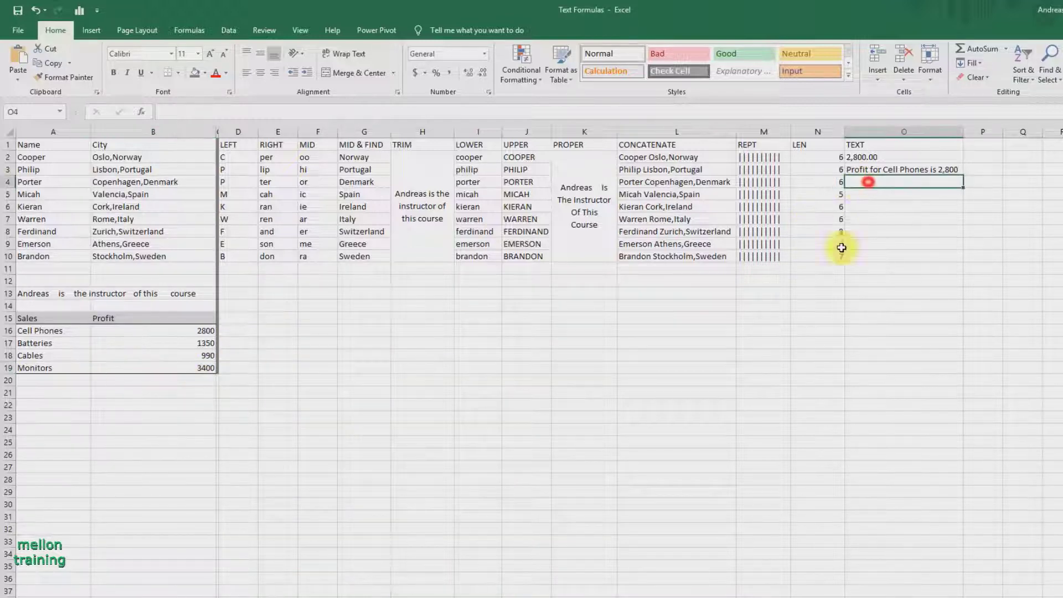